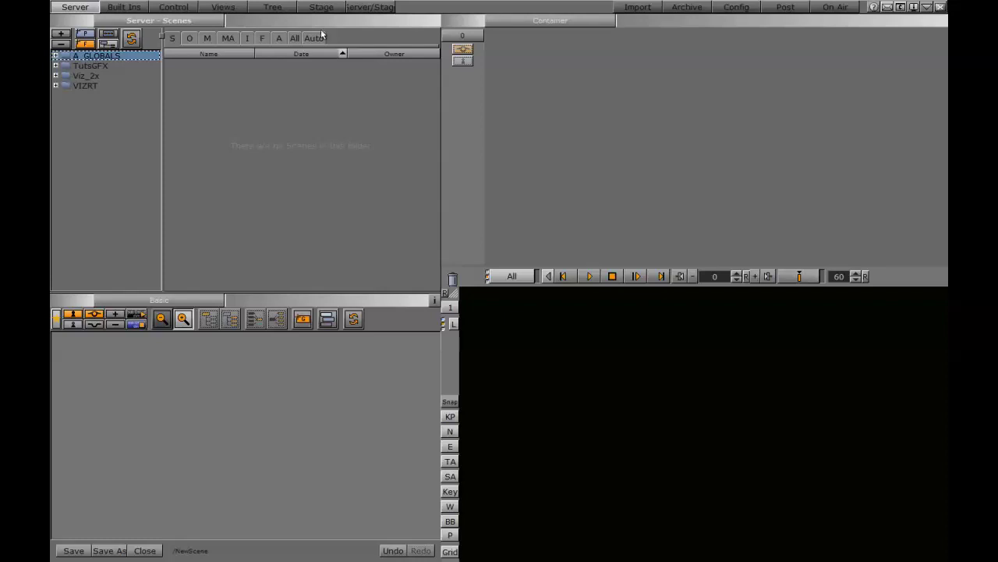
# Browse the Global container plugins in Built Ins to find the shadow Caster and Receiver.
pyautogui.click(122, 9)
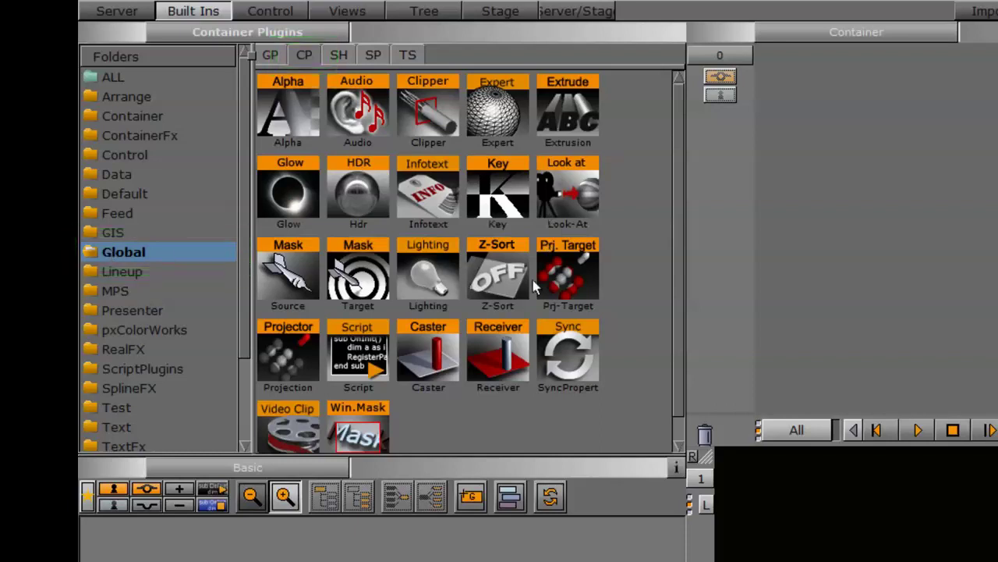
pyautogui.click(508, 369)
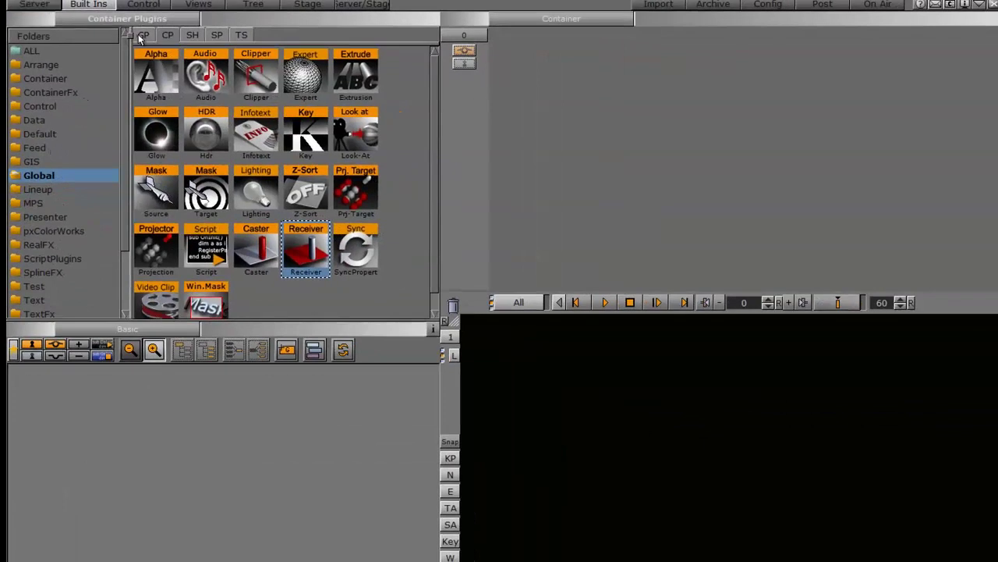
pyautogui.click(143, 36)
# Add a Rectangle, push it back to Z -203 and scale it to fill the 1920×1080 screen.
pyautogui.moveTo(435, 150); pyautogui.dragTo(419, 252)
pyautogui.moveTo(302, 121); pyautogui.dragTo(75, 443)
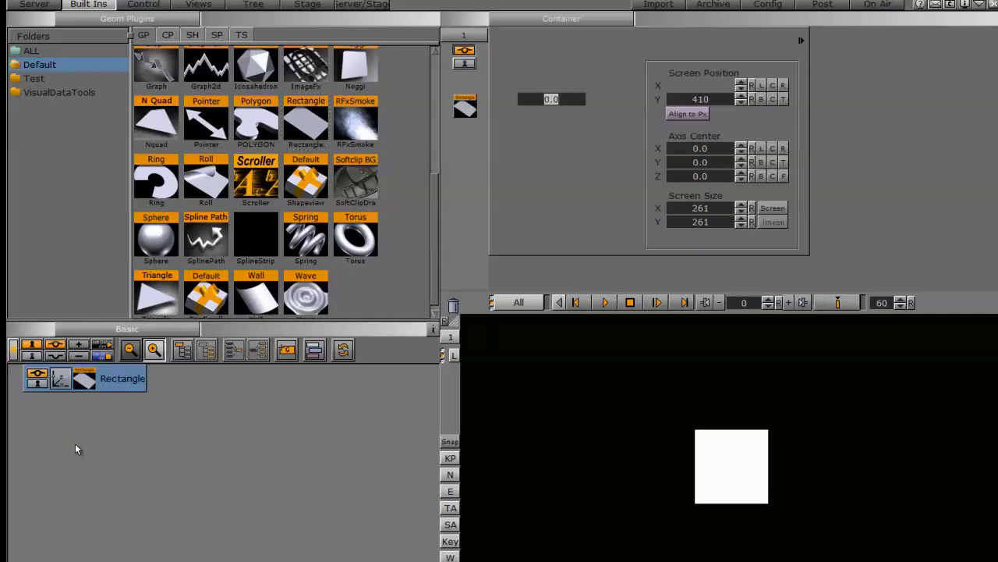
pyautogui.click(66, 386)
pyautogui.moveTo(566, 115); pyautogui.dragTo(424, 119)
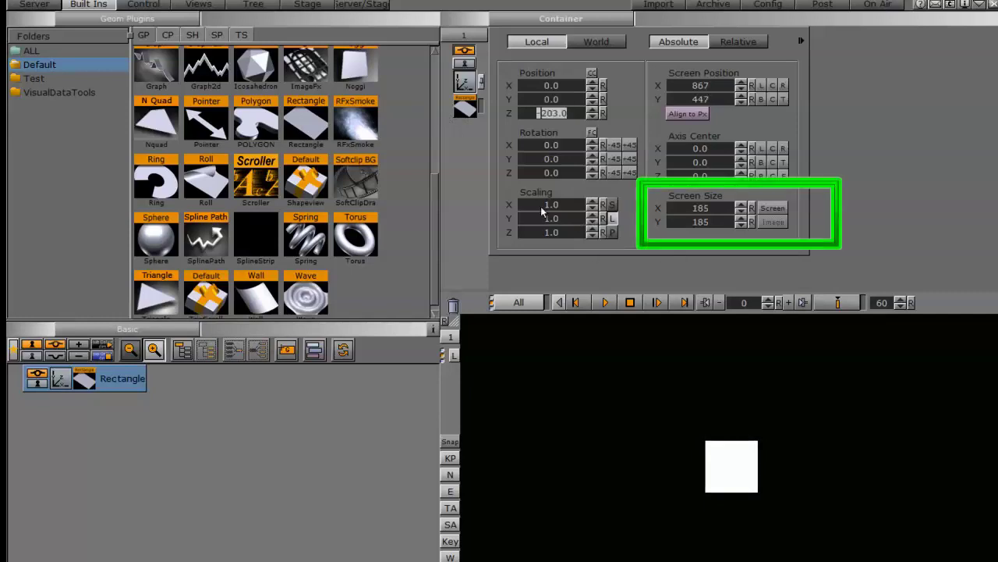
pyautogui.click(771, 209)
pyautogui.click(770, 208)
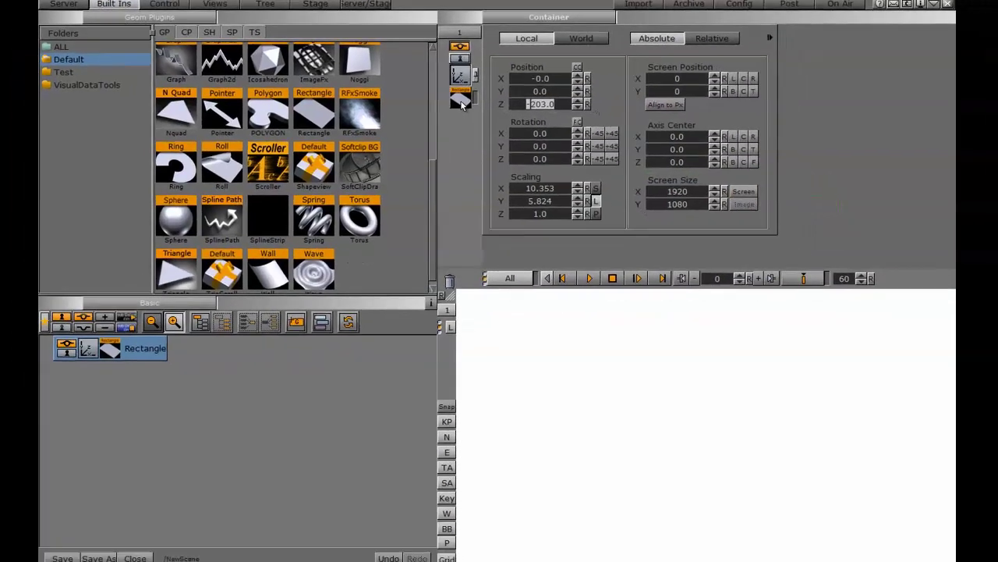
pyautogui.click(461, 101)
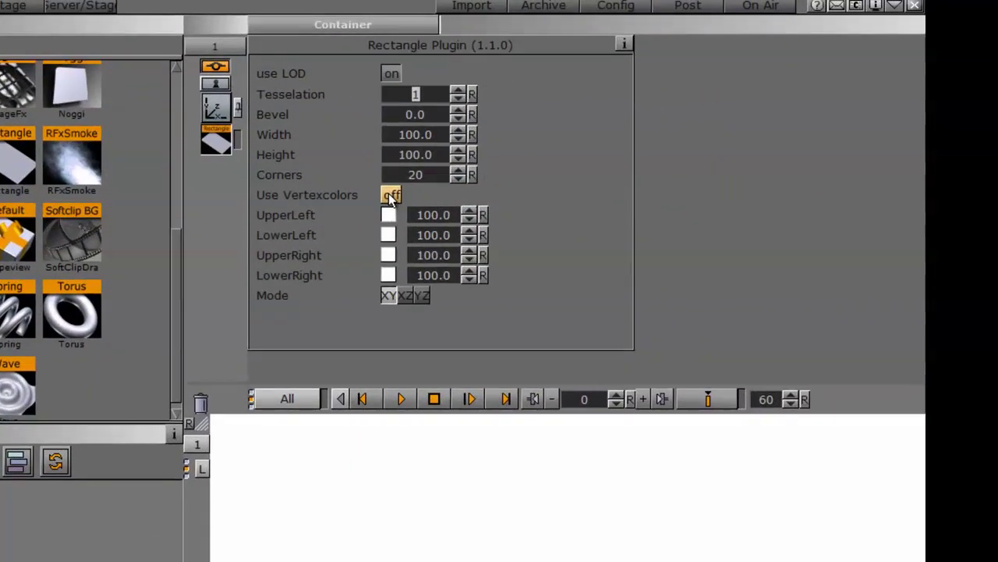
# Enable vertex colours and make three Rectangle corners dark grey (75, 77, 65), leaving lower-left white.
pyautogui.click(569, 138)
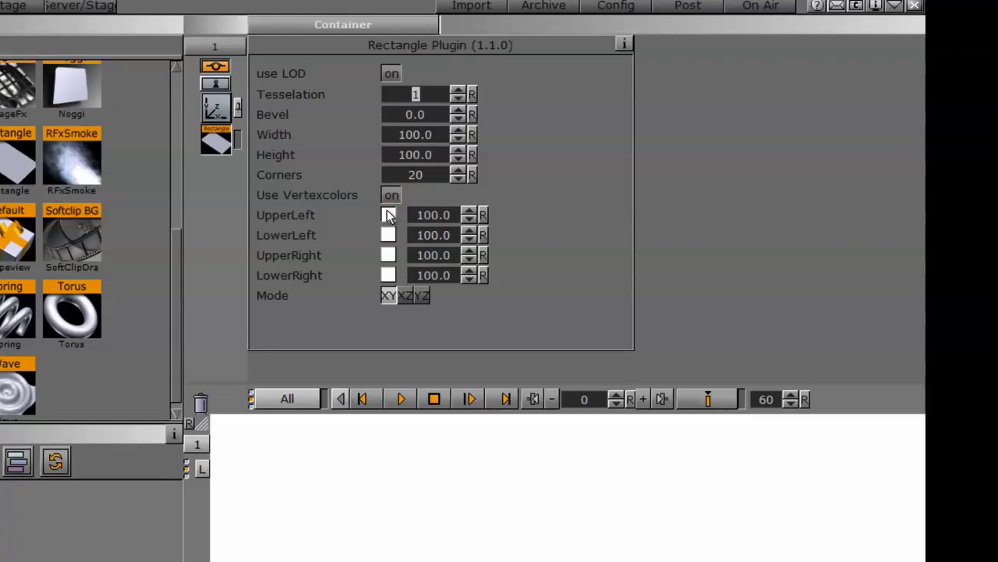
pyautogui.click(388, 216)
pyautogui.click(453, 201)
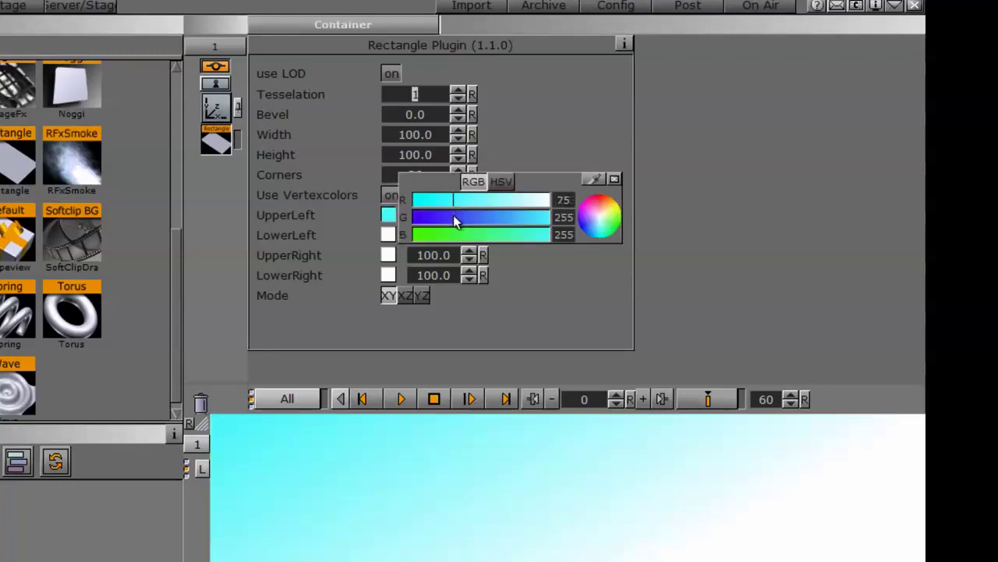
pyautogui.click(454, 217)
pyautogui.click(447, 233)
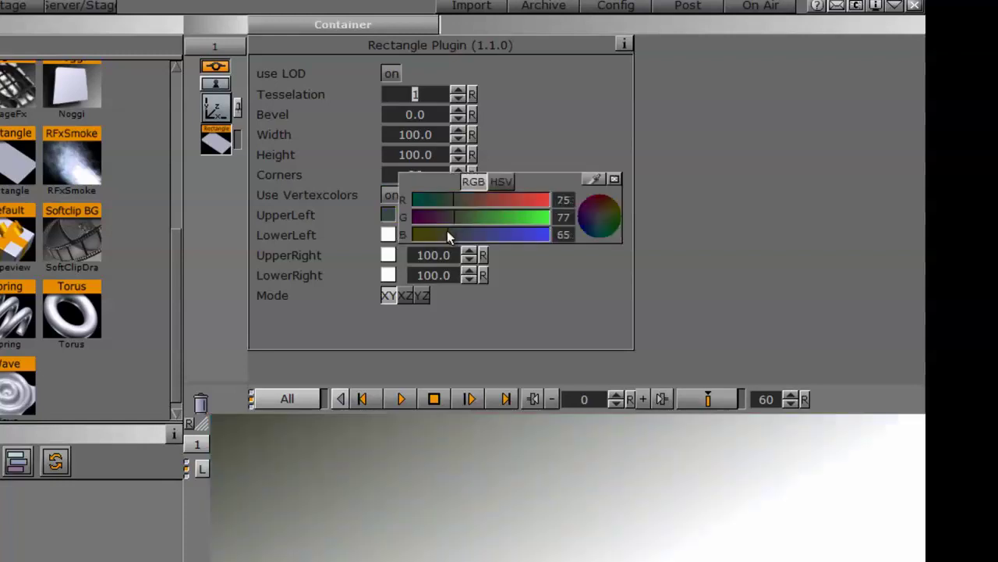
pyautogui.click(612, 179)
pyautogui.moveTo(390, 219); pyautogui.dragTo(392, 256)
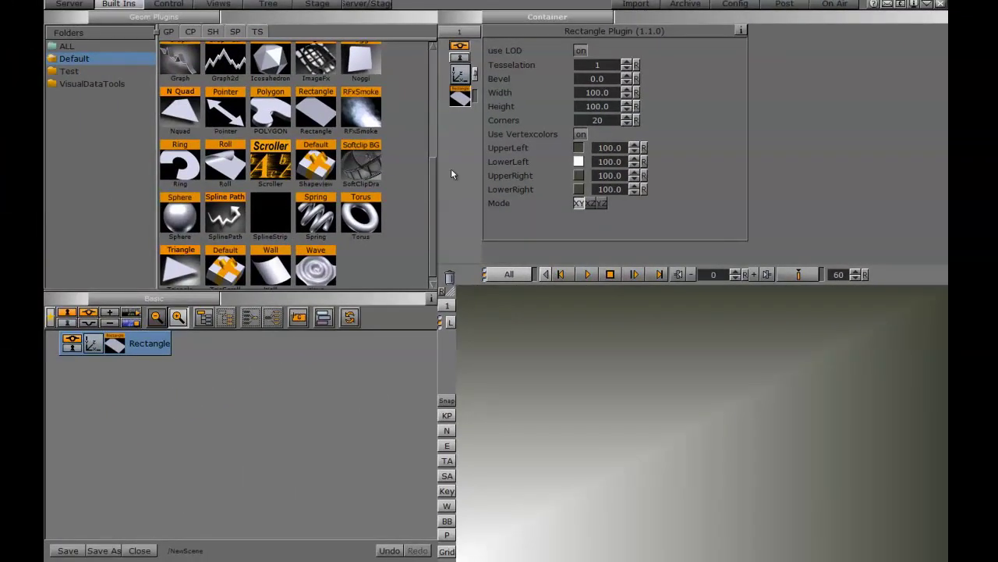
# Add a Cogwheel and apply the RED material from A_GLOBALS > MATERIALS.
pyautogui.moveTo(431, 189); pyautogui.dragTo(429, 78)
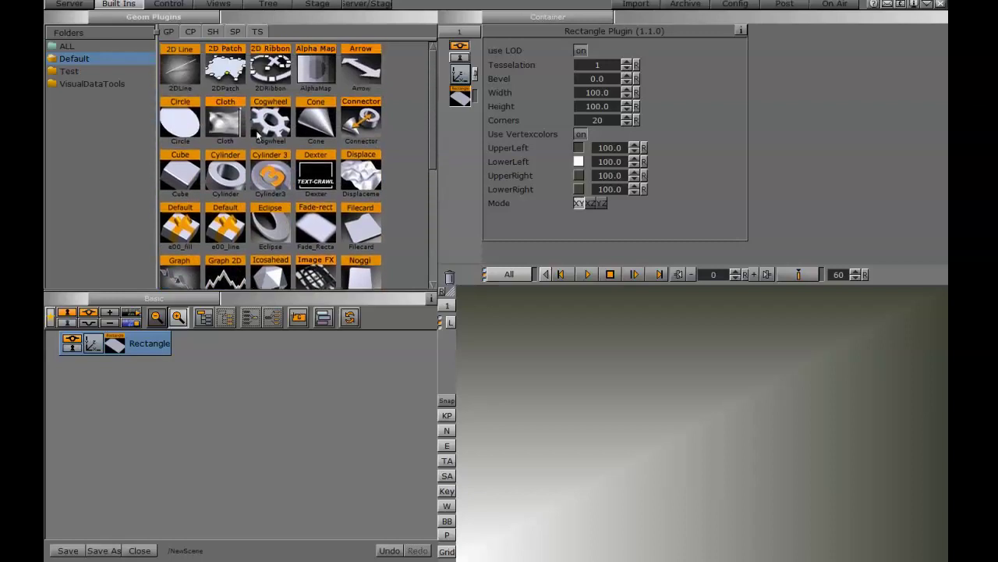
pyautogui.moveTo(265, 121); pyautogui.dragTo(105, 420)
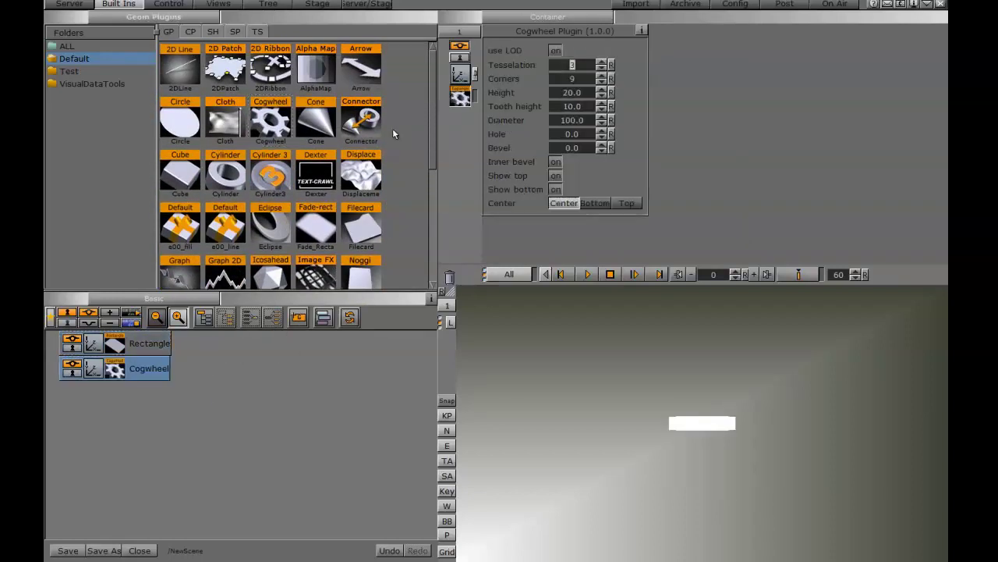
pyautogui.click(67, 5)
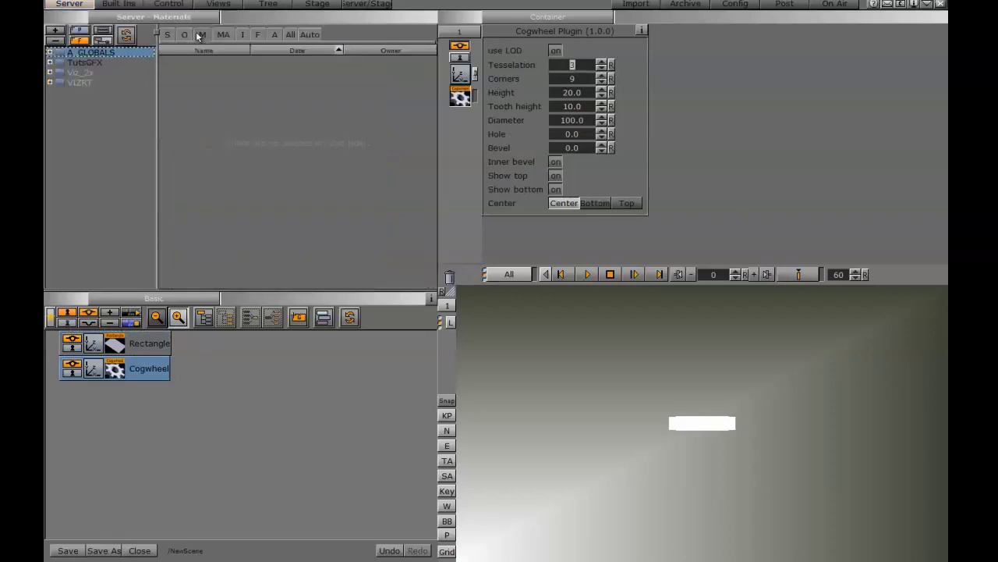
pyautogui.click(50, 53)
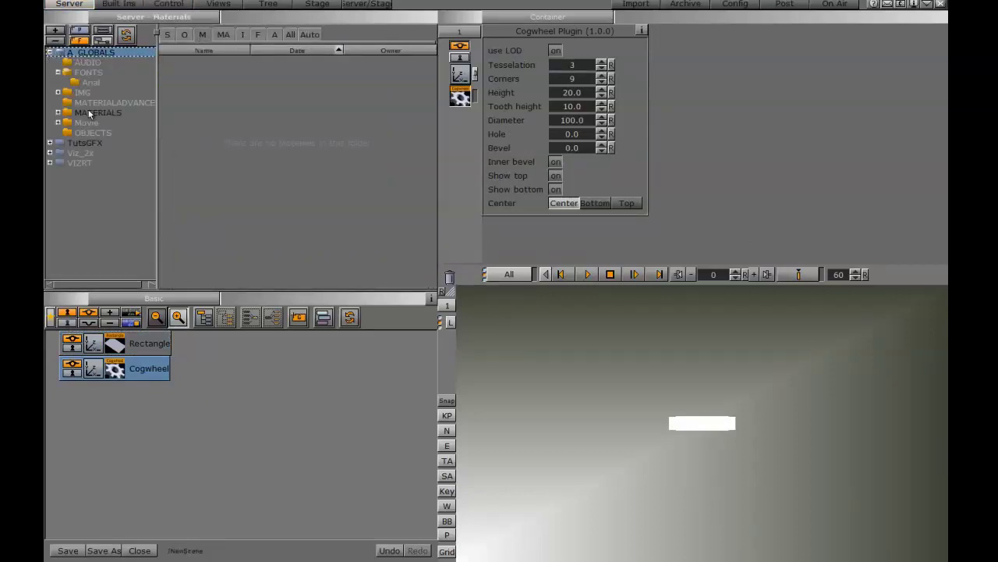
pyautogui.click(89, 112)
pyautogui.moveTo(211, 142); pyautogui.dragTo(179, 368)
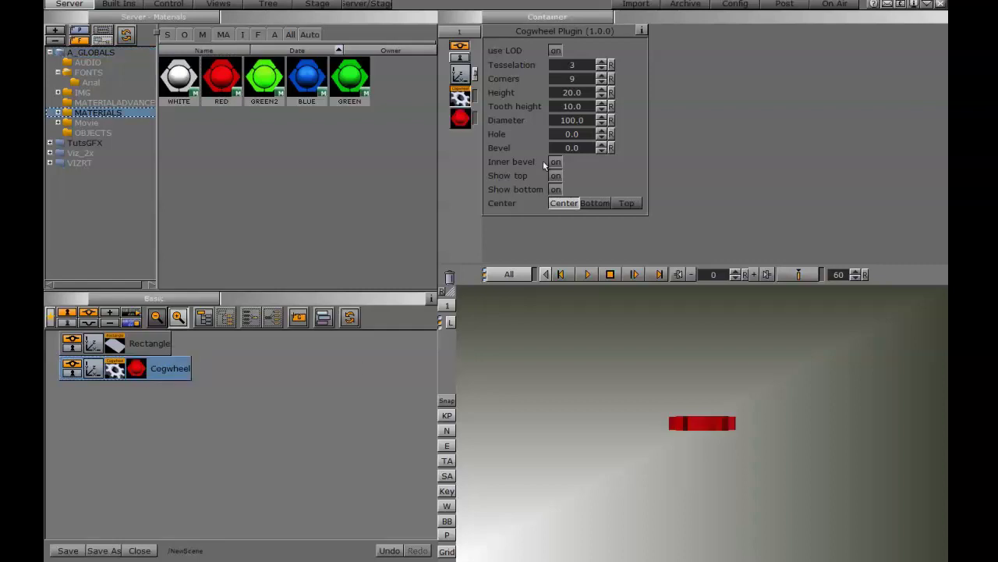
# Tilt the Cogwheel 40° on X and move it to Z 58.
pyautogui.click(460, 74)
pyautogui.moveTo(532, 138); pyautogui.dragTo(565, 108)
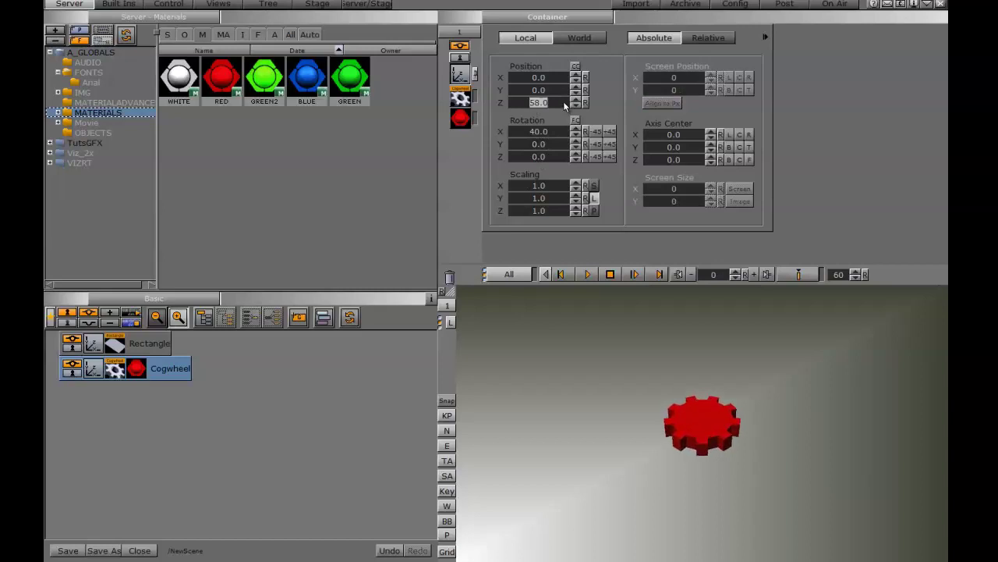
pyautogui.click(118, 5)
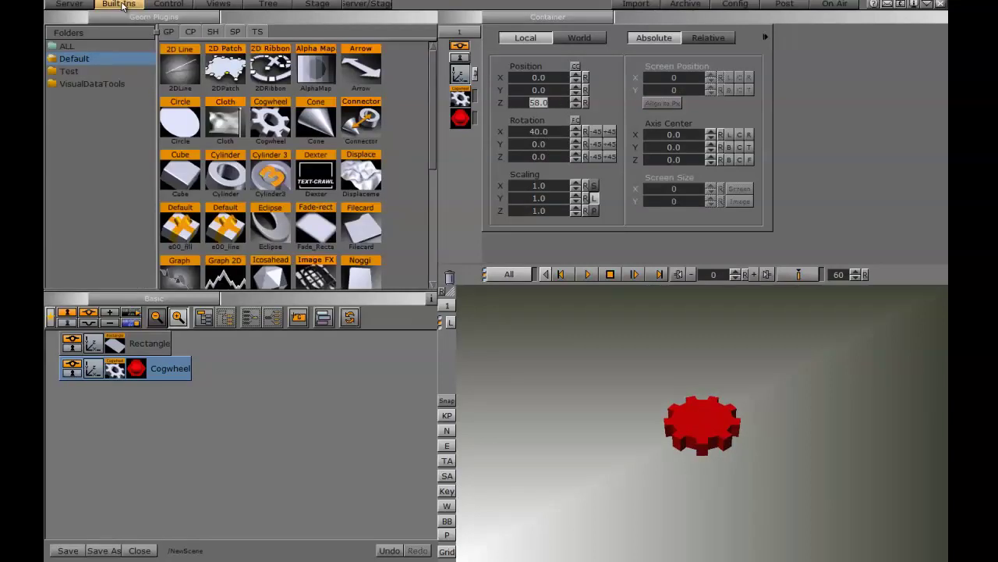
# Attach the shadow Caster to the Cogwheel and the Receiver to the Rectangle.
pyautogui.click(191, 32)
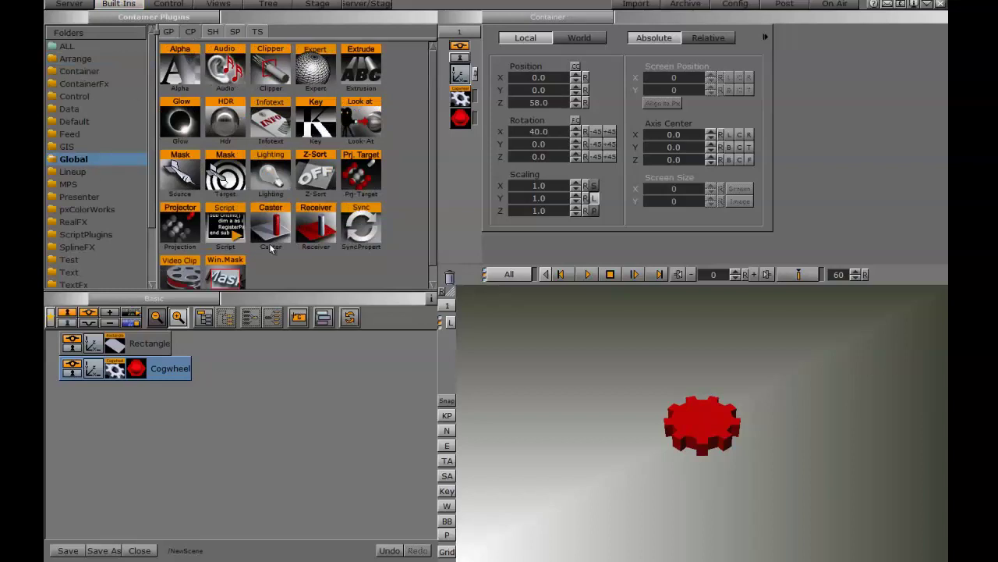
pyautogui.moveTo(273, 226); pyautogui.dragTo(159, 369)
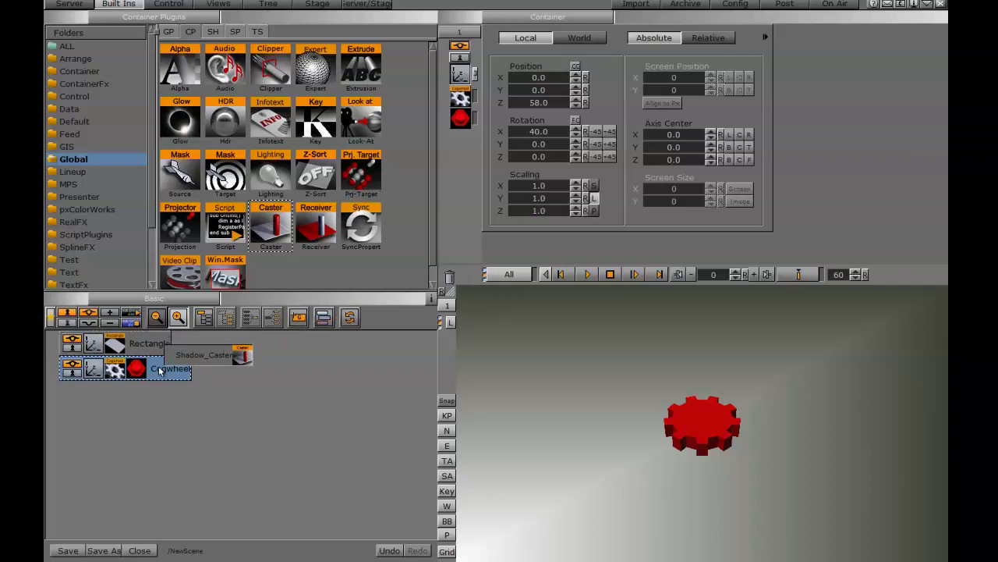
pyautogui.moveTo(159, 370); pyautogui.dragTo(159, 370)
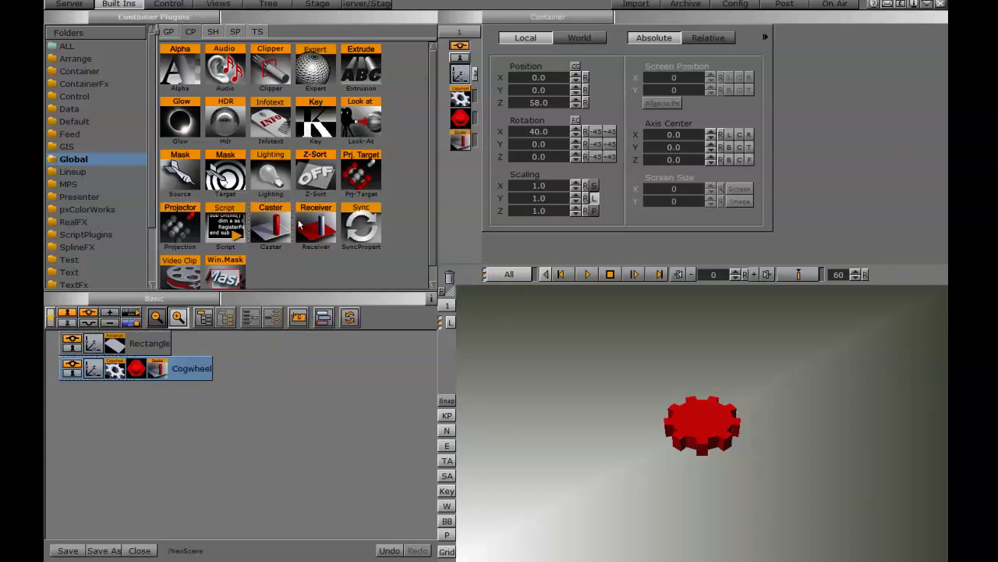
pyautogui.moveTo(313, 226); pyautogui.dragTo(149, 346)
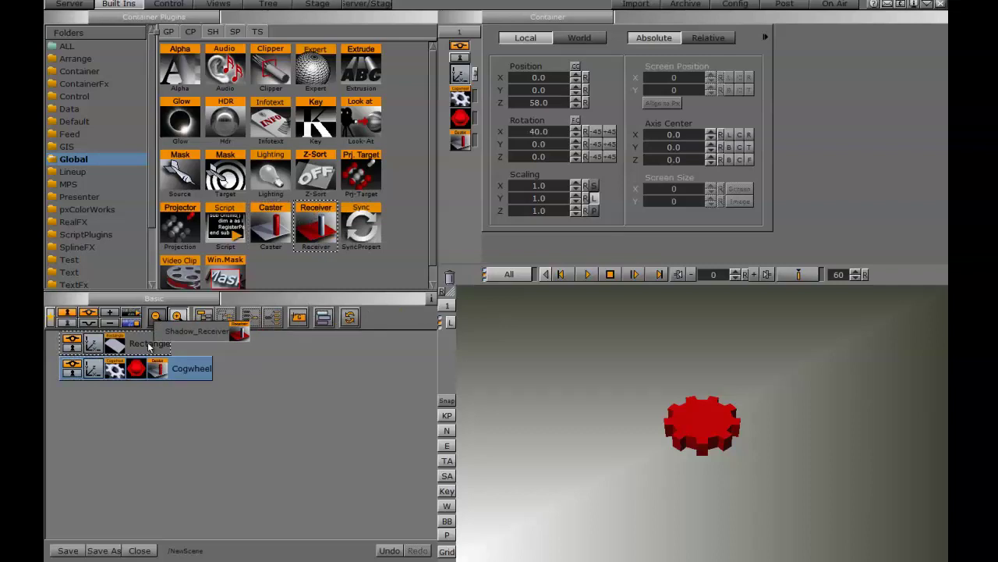
pyautogui.moveTo(148, 346); pyautogui.dragTo(148, 345)
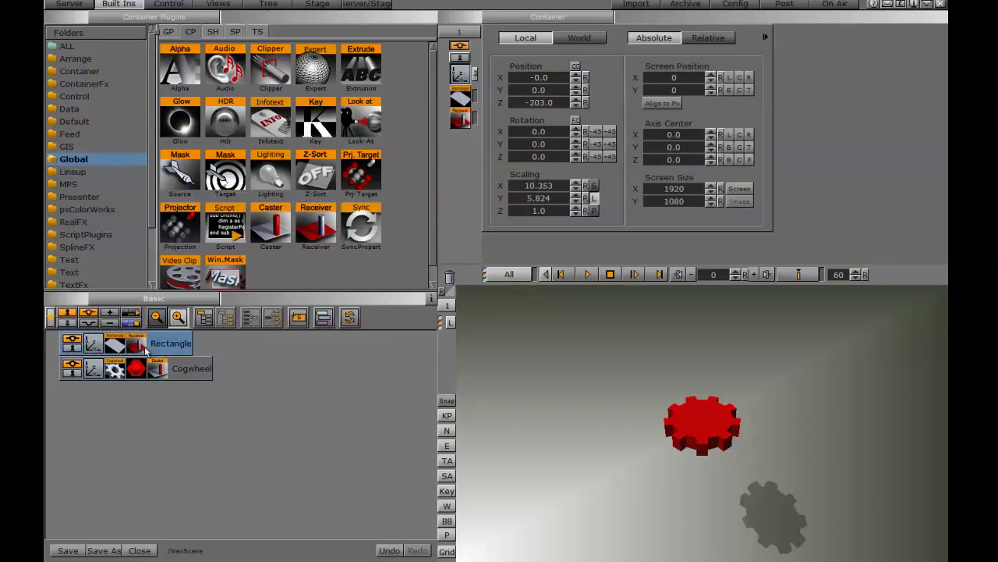
# Move the Cogwheel to X -221, Y 21.
pyautogui.click(92, 372)
pyautogui.moveTo(552, 81); pyautogui.dragTo(412, 67)
pyautogui.moveTo(537, 90); pyautogui.dragTo(454, 111)
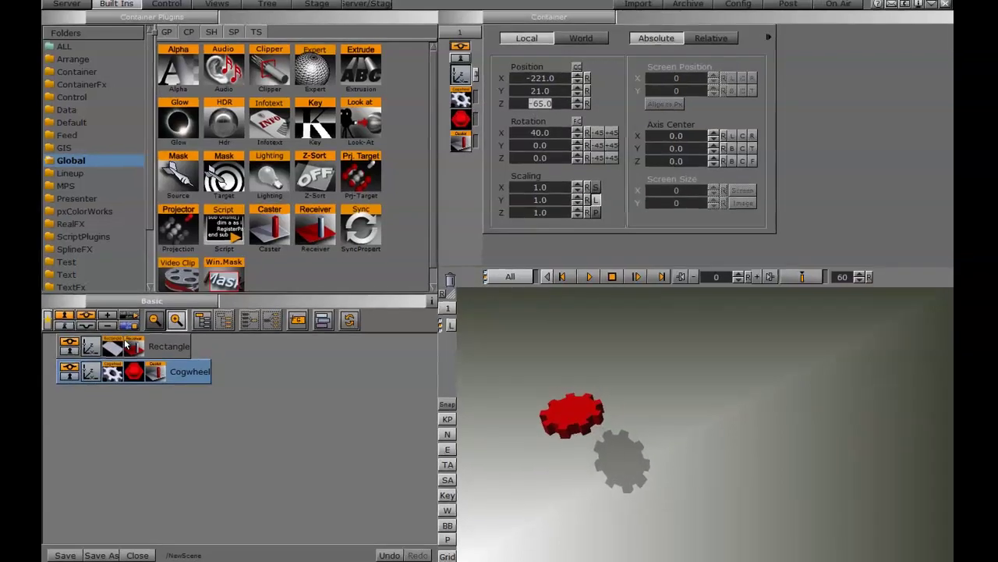
pyautogui.click(134, 346)
# Make the cogwheel's shadow bluish (84, 89, 172) at 36% alpha and move it to X -317, Y 144.
pyautogui.click(155, 371)
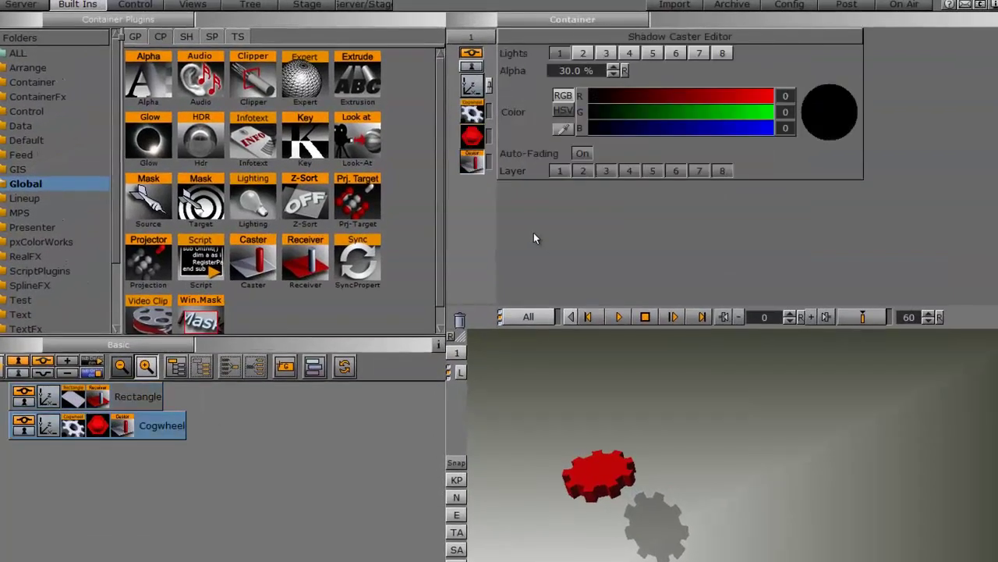
pyautogui.scroll(6, 578, 72)
pyautogui.click(698, 96)
pyautogui.click(700, 109)
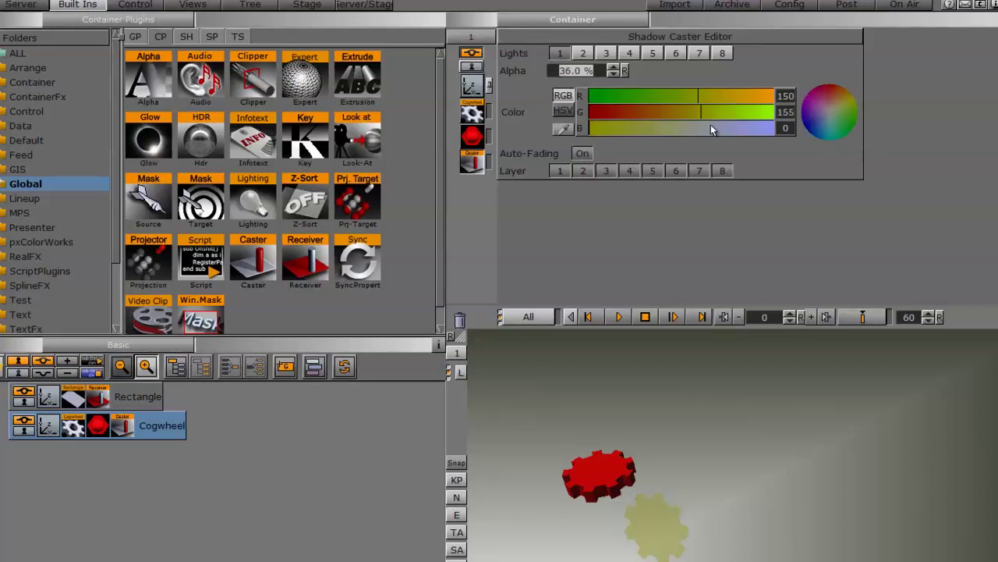
pyautogui.click(714, 128)
pyautogui.moveTo(698, 95); pyautogui.dragTo(652, 96)
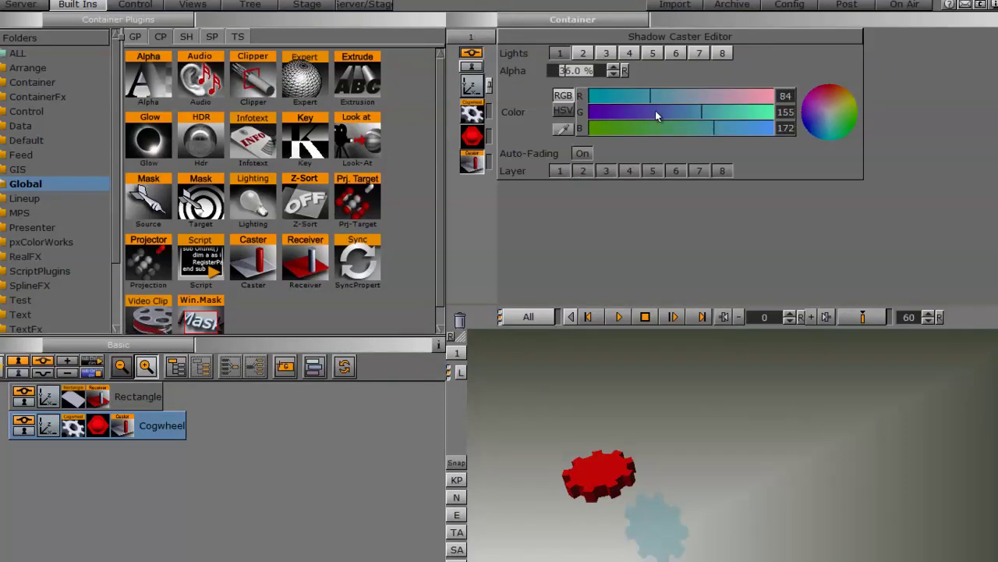
pyautogui.click(656, 112)
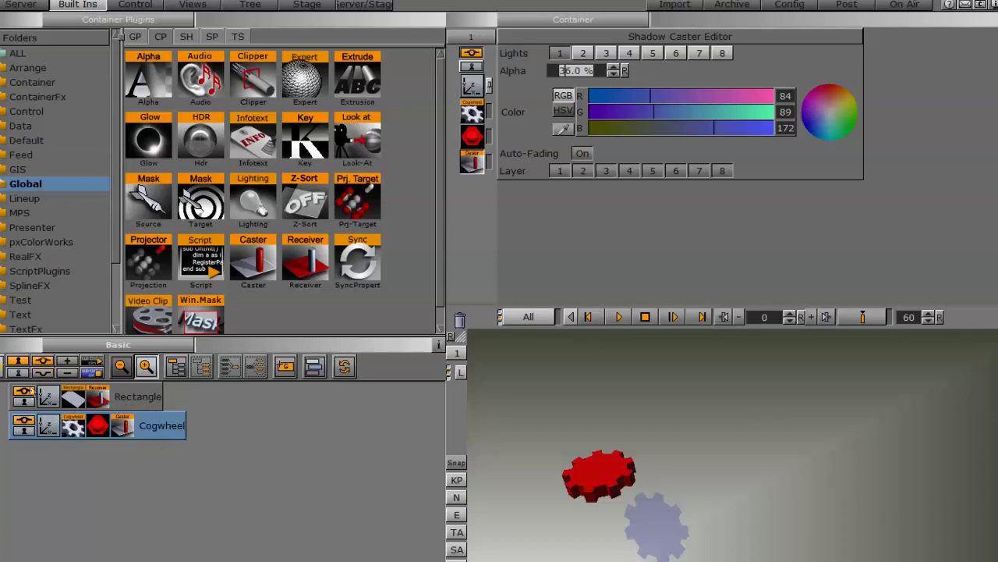
pyautogui.click(47, 426)
pyautogui.moveTo(575, 91)
pyautogui.mouseDown()
pyautogui.moveTo(555, 98)
pyautogui.moveTo(620, 97)
pyautogui.moveTo(621, 86)
pyautogui.mouseUp()
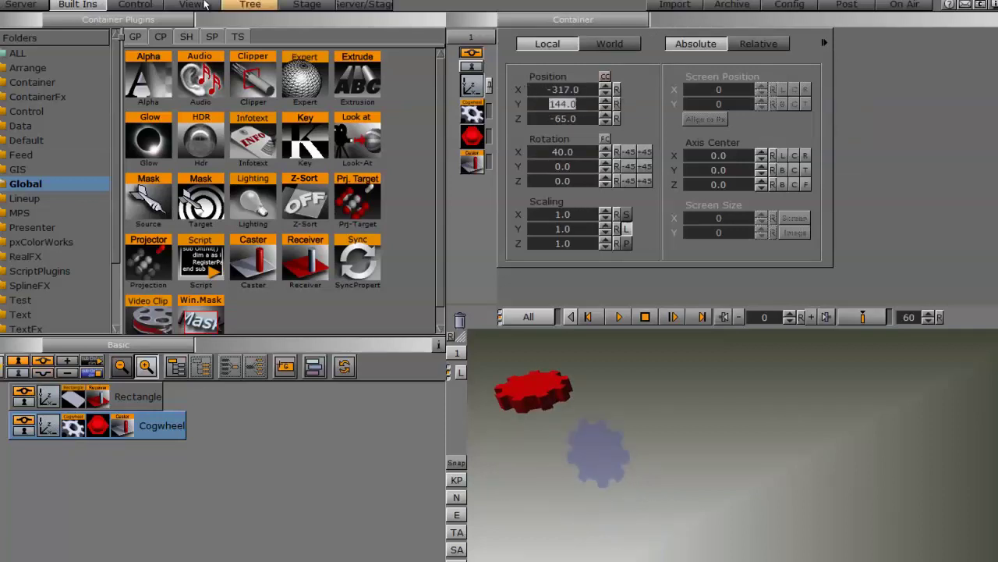
# Open the server's FONTS > Arial folder.
pyautogui.click(31, 6)
pyautogui.click(238, 41)
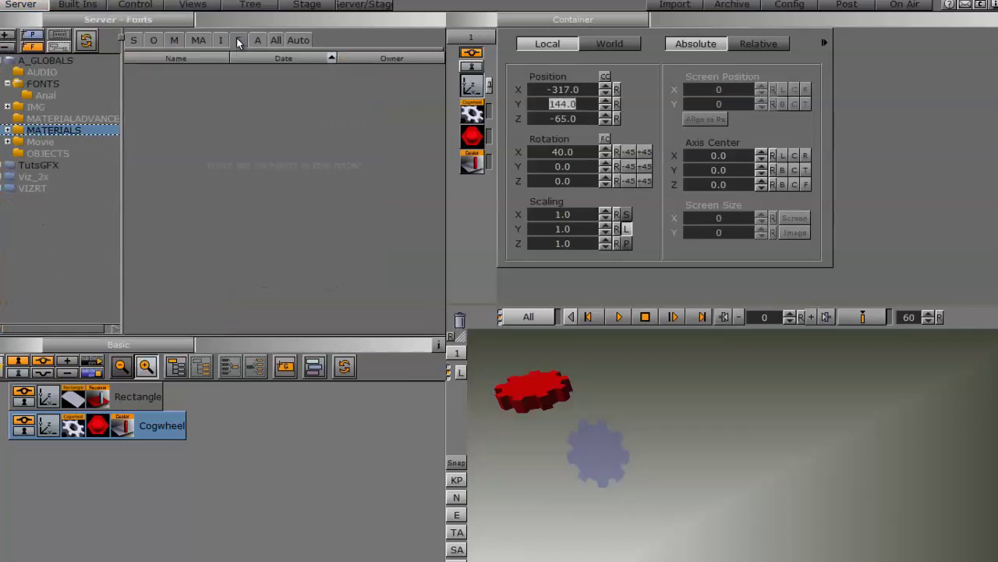
pyautogui.click(46, 84)
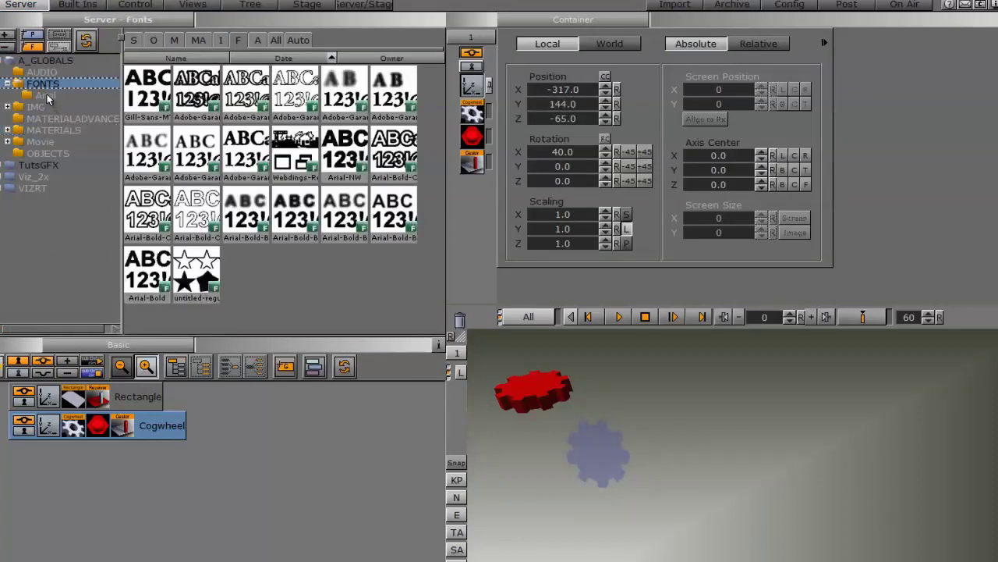
pyautogui.click(45, 95)
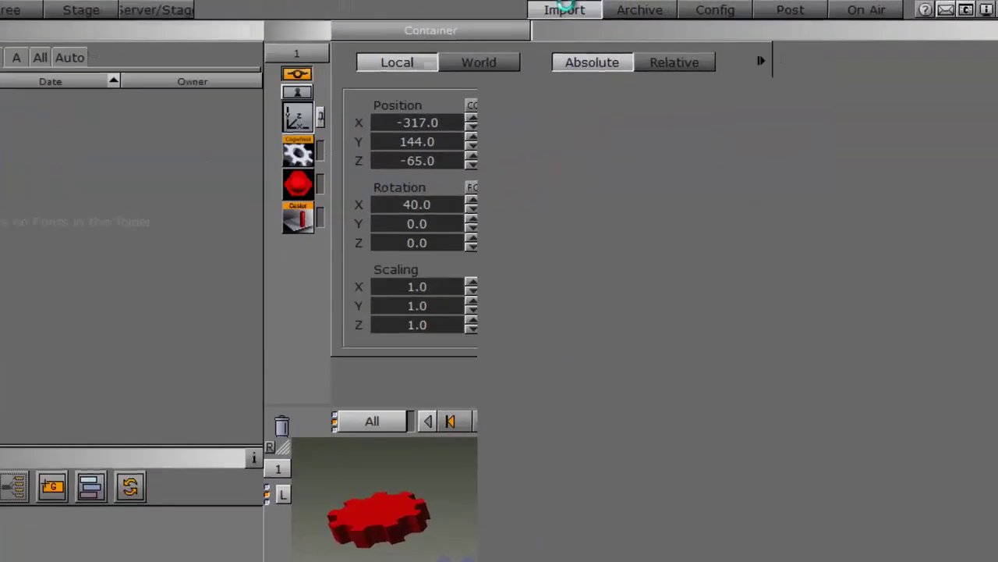
# Import Arial-Bold from the Windows Fonts folder into the Arial font folder.
pyautogui.click(563, 8)
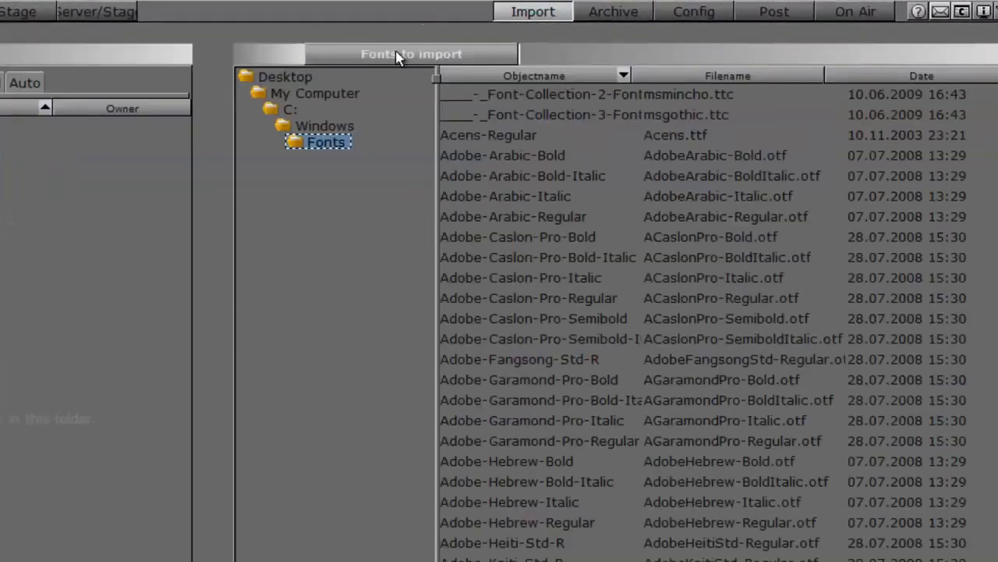
pyautogui.click(398, 54)
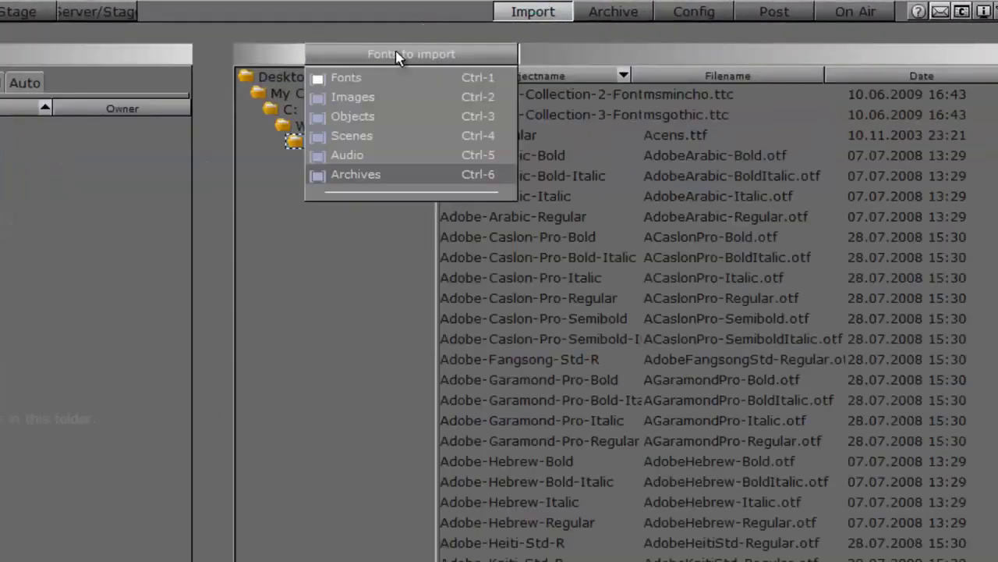
pyautogui.click(358, 78)
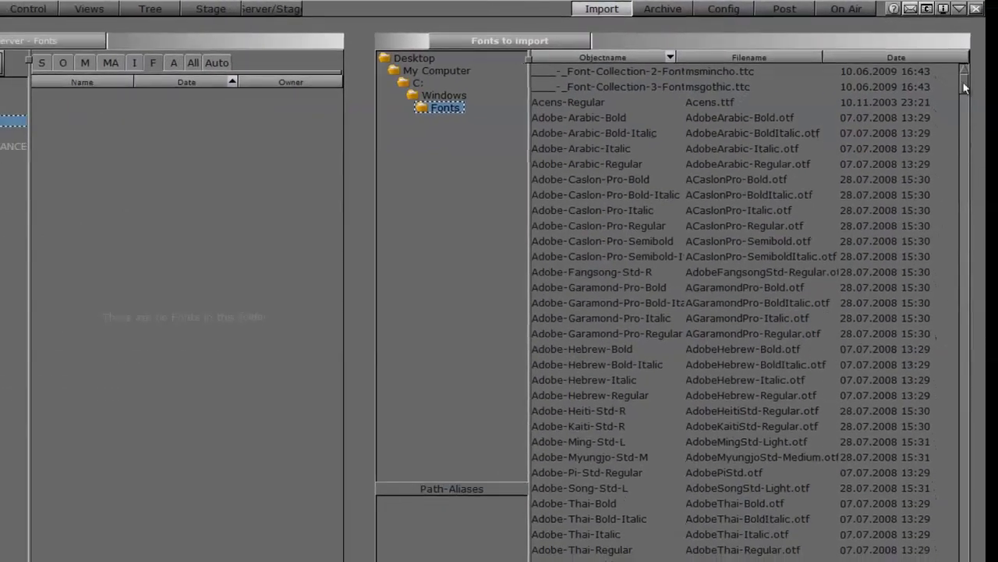
pyautogui.scroll(-5, 574, 308)
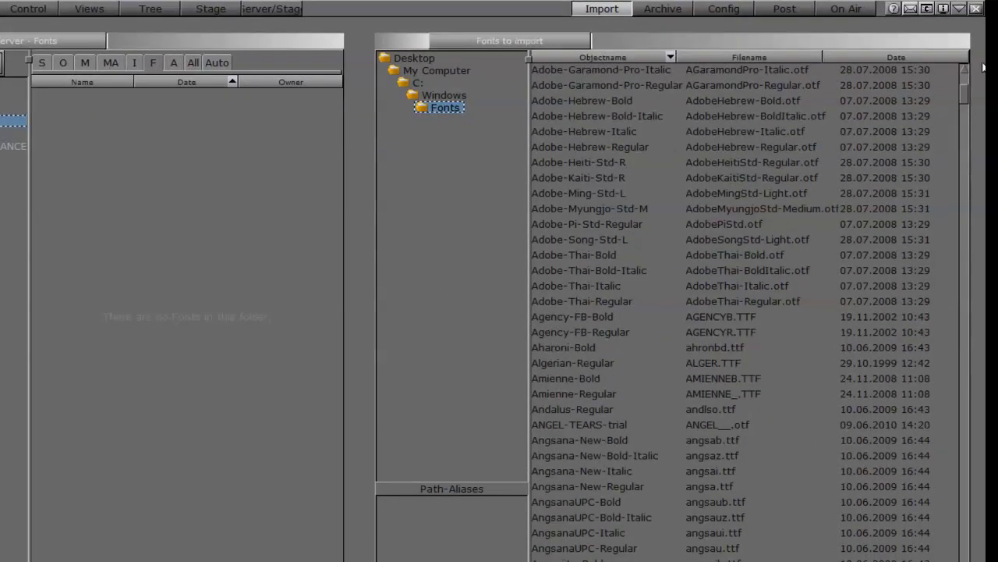
pyautogui.moveTo(964, 87); pyautogui.dragTo(966, 100)
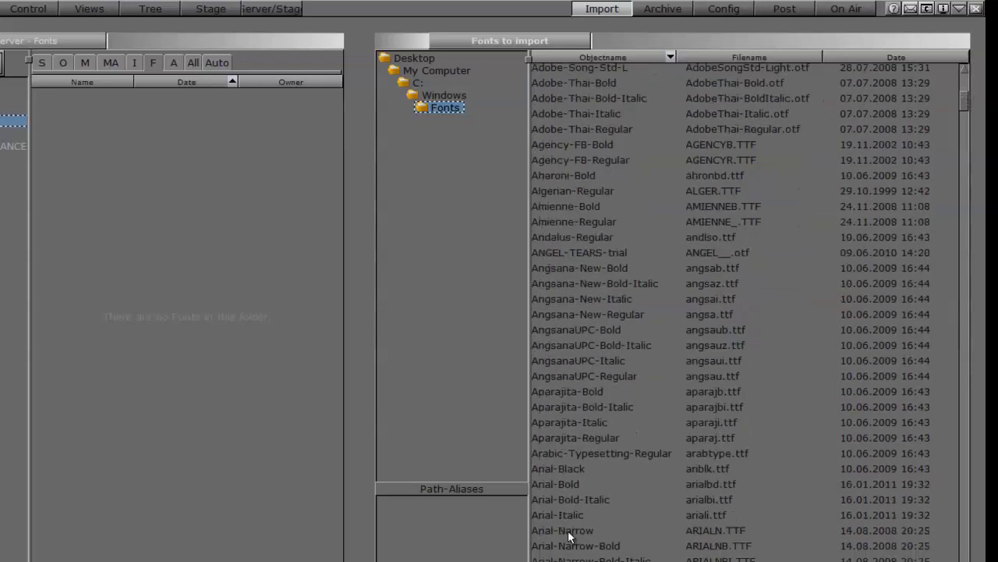
pyautogui.click(561, 484)
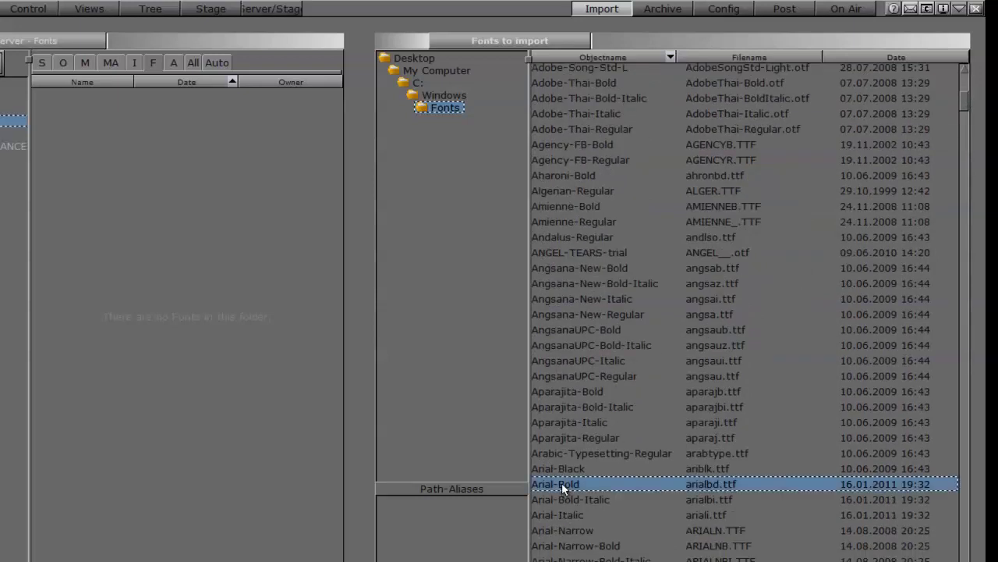
pyautogui.moveTo(562, 485); pyautogui.dragTo(134, 212)
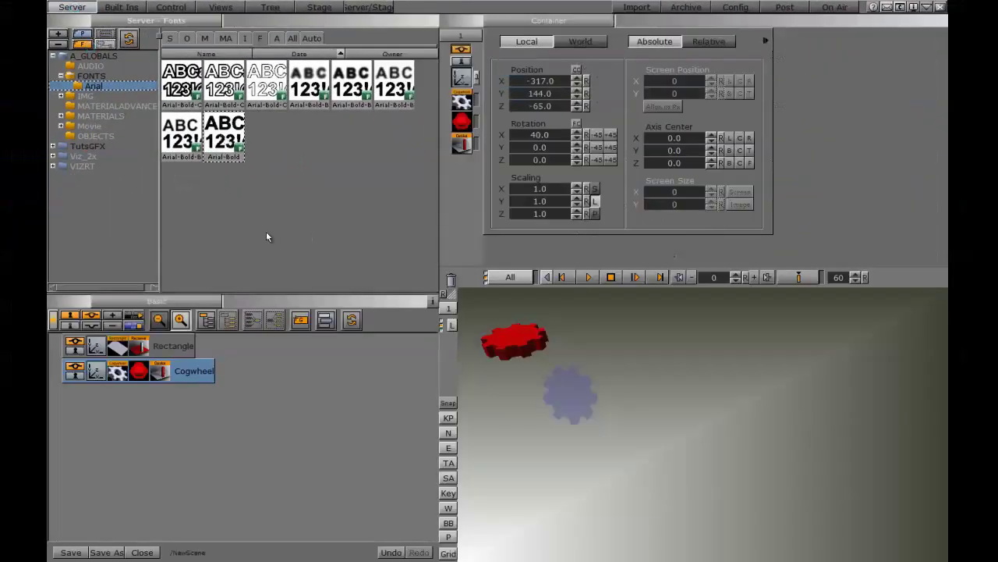
# Add Arial-Bold text below the Cogwheel and turn on its shadow.
pyautogui.moveTo(266, 237); pyautogui.dragTo(107, 446)
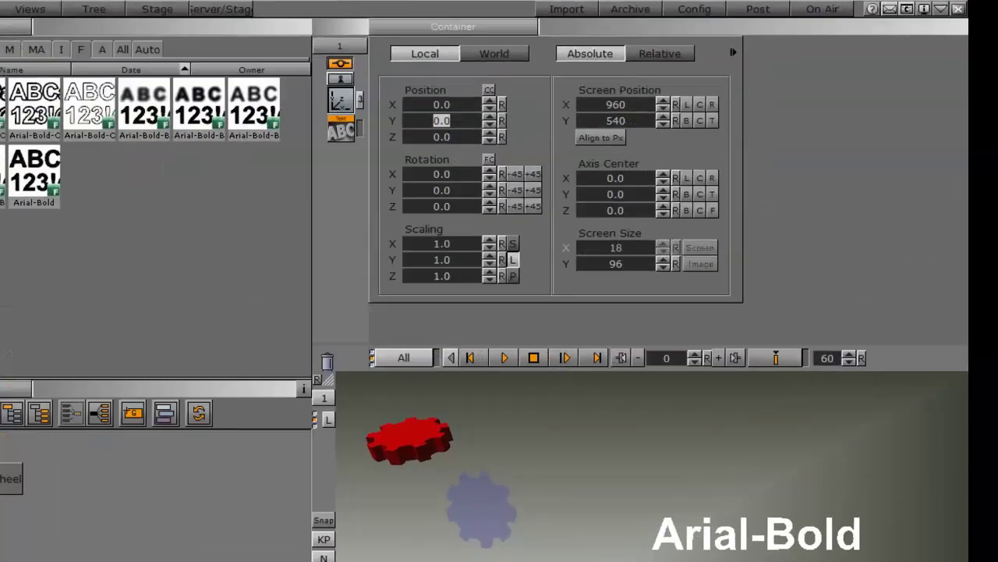
pyautogui.click(117, 397)
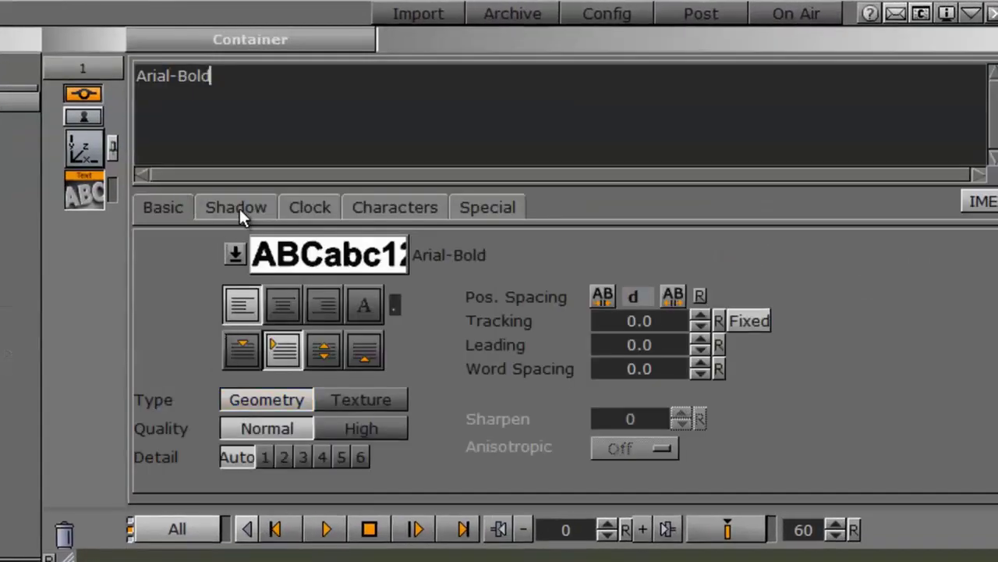
pyautogui.click(236, 206)
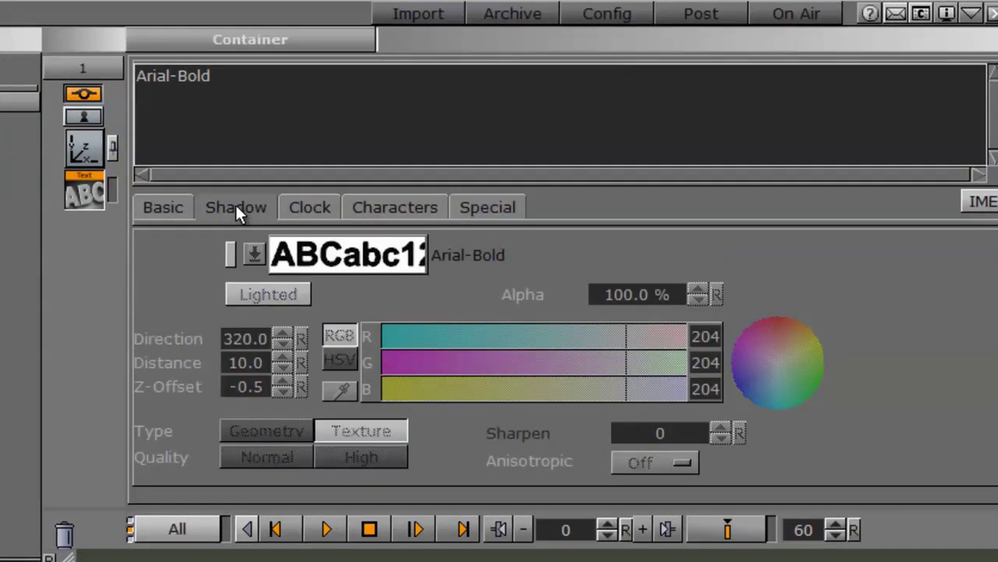
pyautogui.click(230, 255)
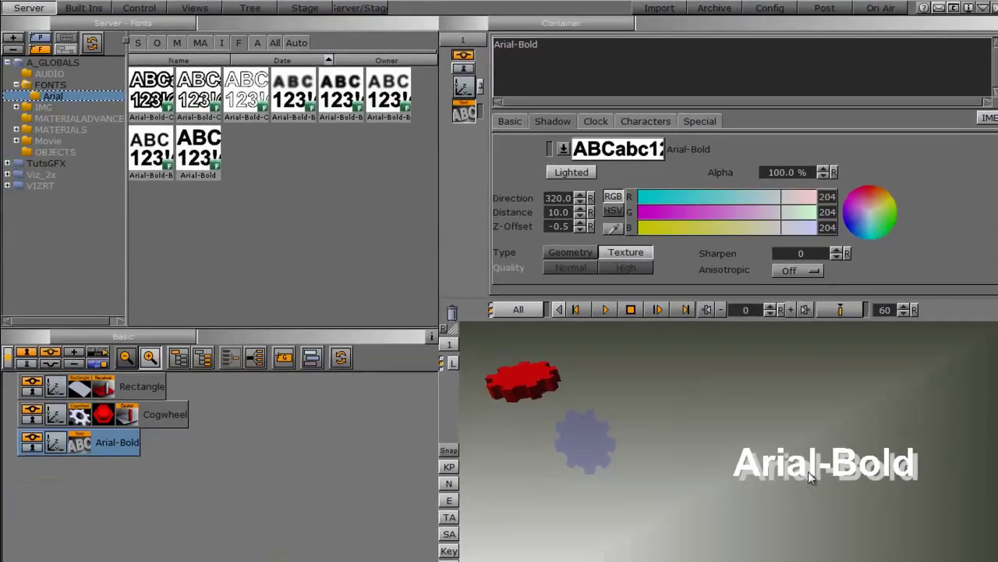
# Scale the text to 2.41 and hide the Cogwheel.
pyautogui.click(464, 87)
pyautogui.moveTo(550, 211); pyautogui.dragTo(578, 180)
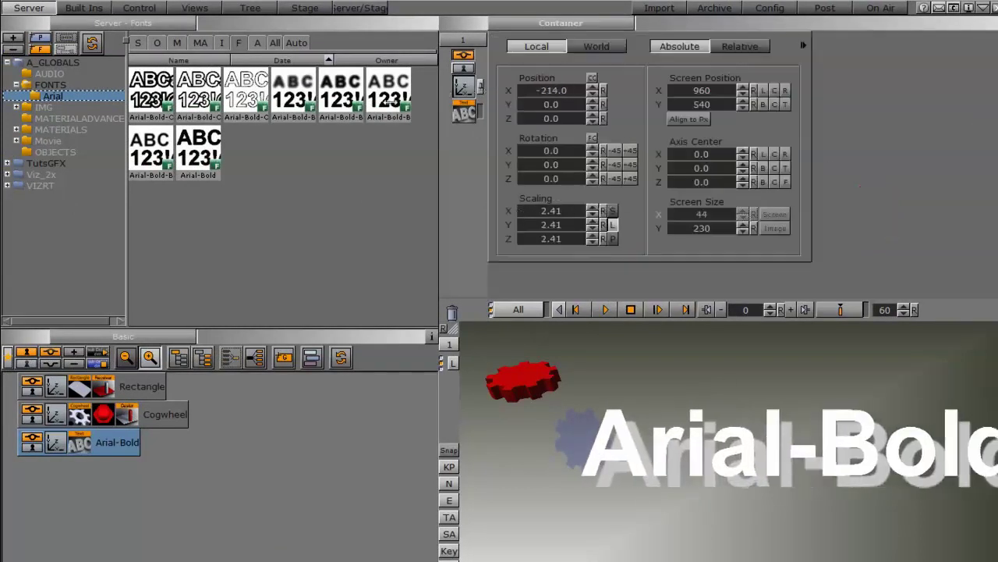
pyautogui.click(31, 409)
pyautogui.click(82, 445)
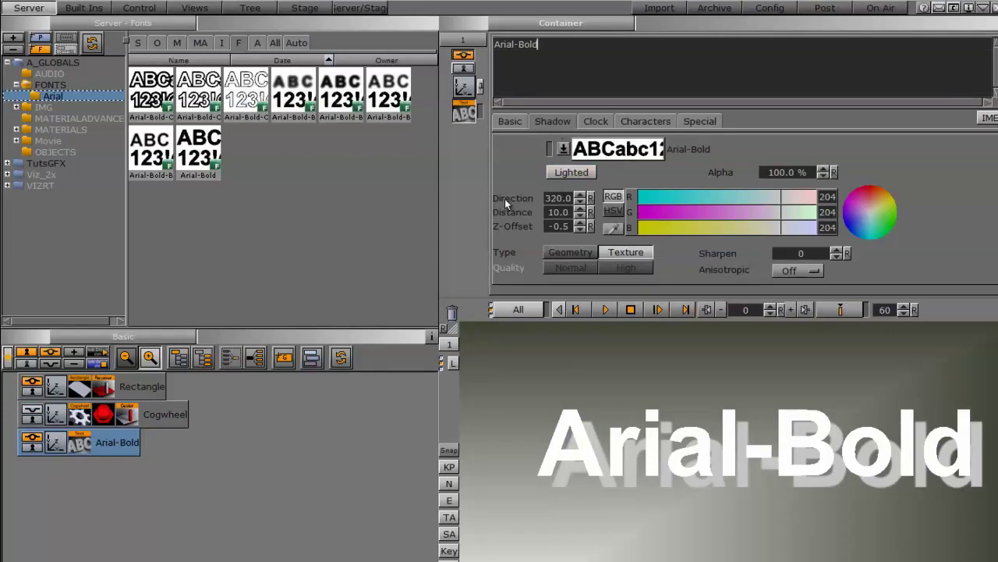
# Set the text shadow to direction 312, distance 7.2, dark grey (65, 64, 63) at 100% alpha.
pyautogui.moveTo(562, 202); pyautogui.dragTo(552, 225)
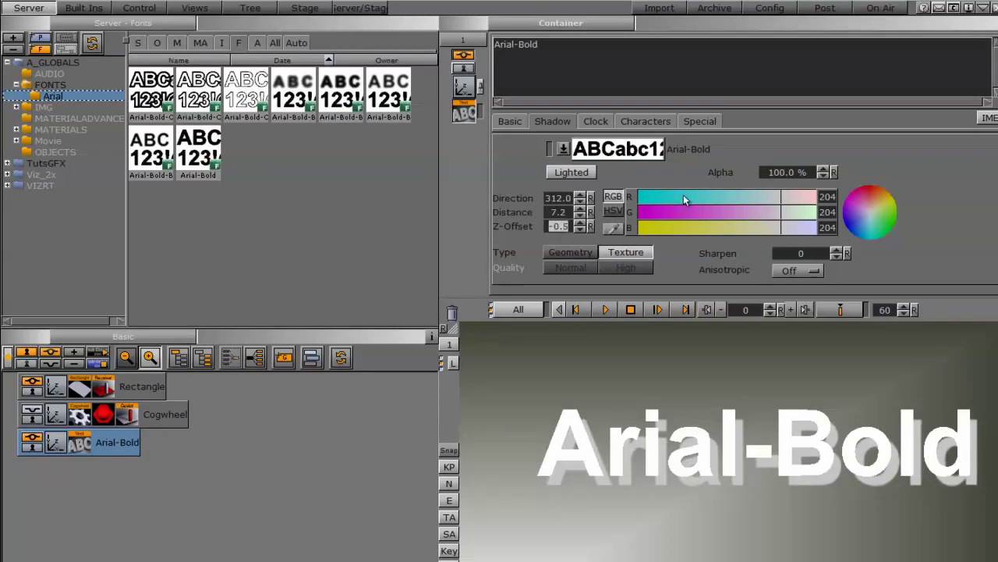
pyautogui.click(684, 196)
pyautogui.click(681, 212)
pyautogui.click(680, 228)
pyautogui.moveTo(794, 172)
pyautogui.mouseDown()
pyautogui.moveTo(794, 203)
pyautogui.moveTo(795, 172)
pyautogui.mouseUp()
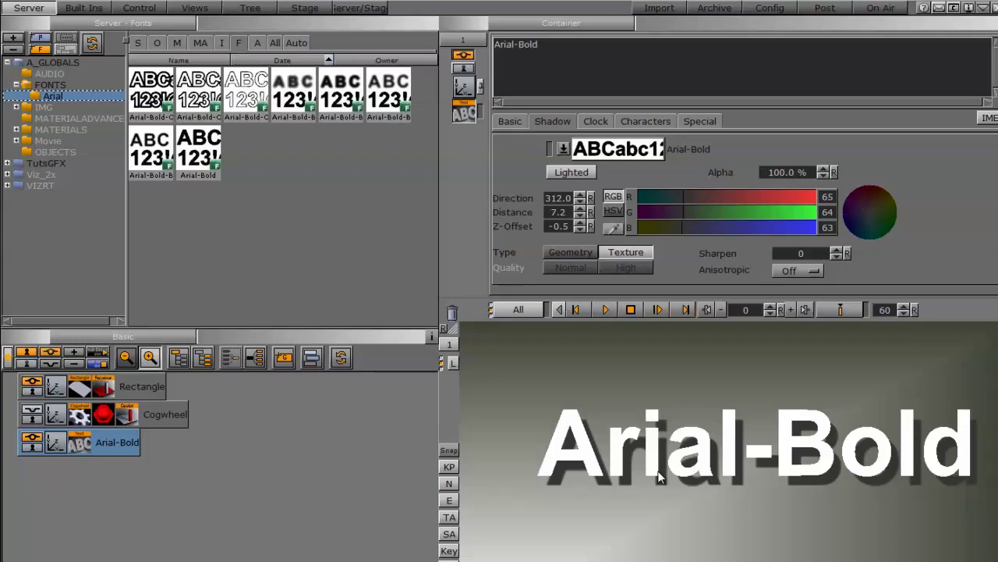
# Try the Blur-4 and Blur-2 shadow fonts, settling on Arial-Bold-Blur-1.
pyautogui.click(563, 149)
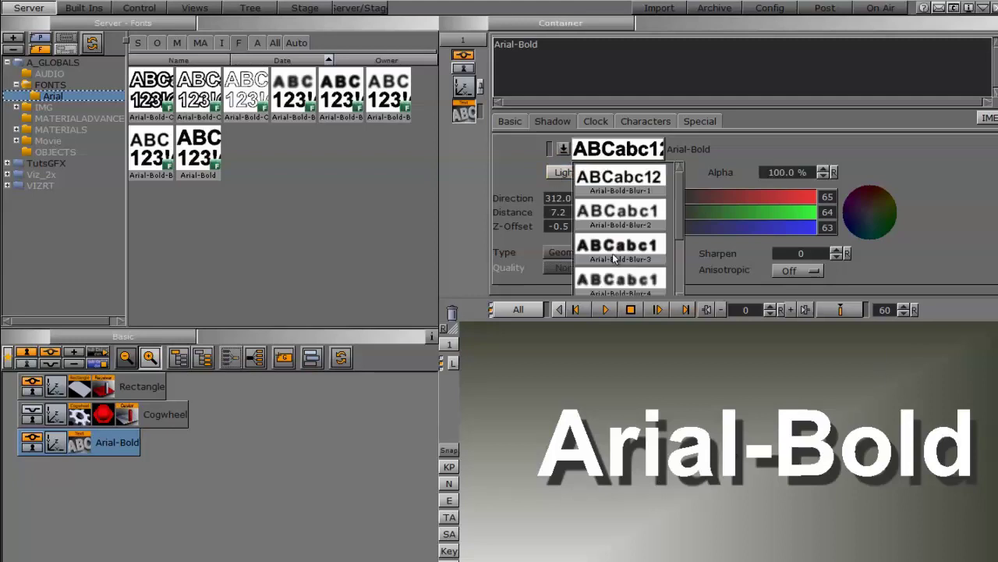
pyautogui.scroll(-2, 671, 215)
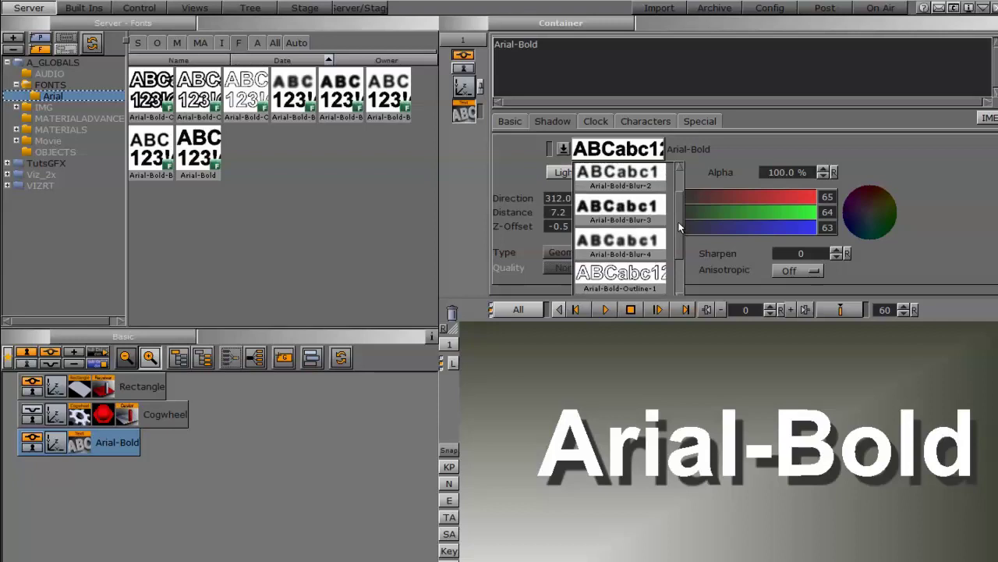
pyautogui.click(609, 254)
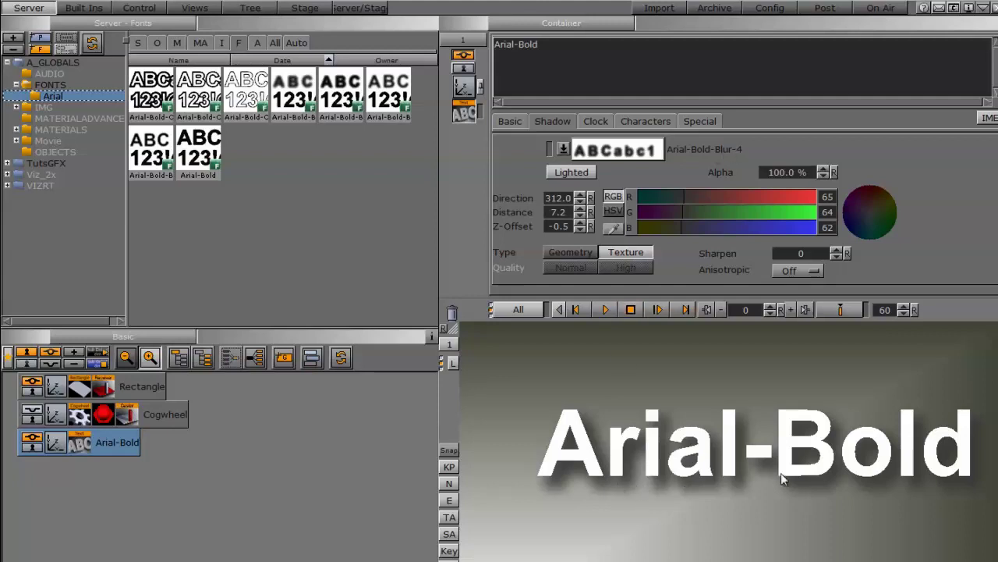
pyautogui.click(574, 152)
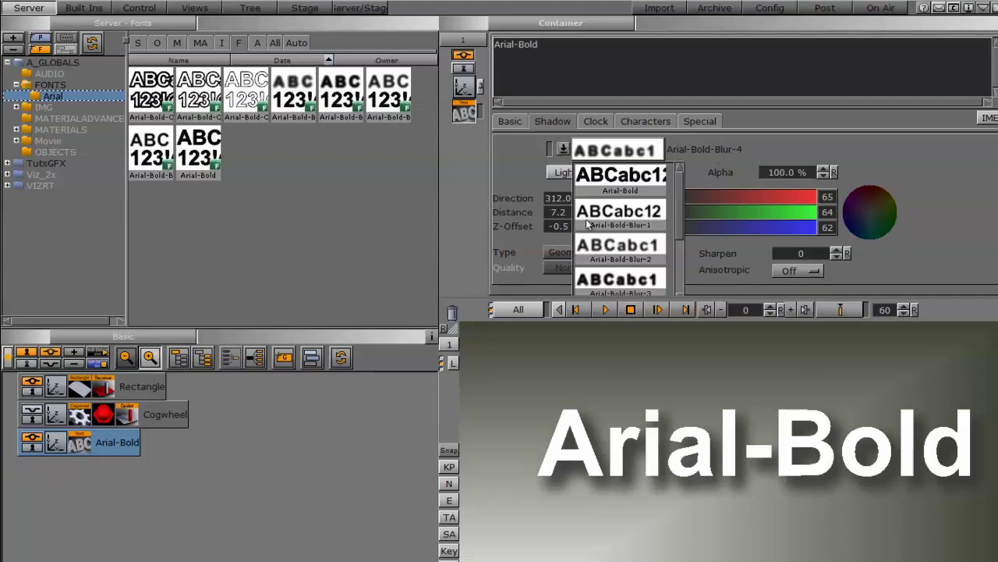
pyautogui.click(599, 247)
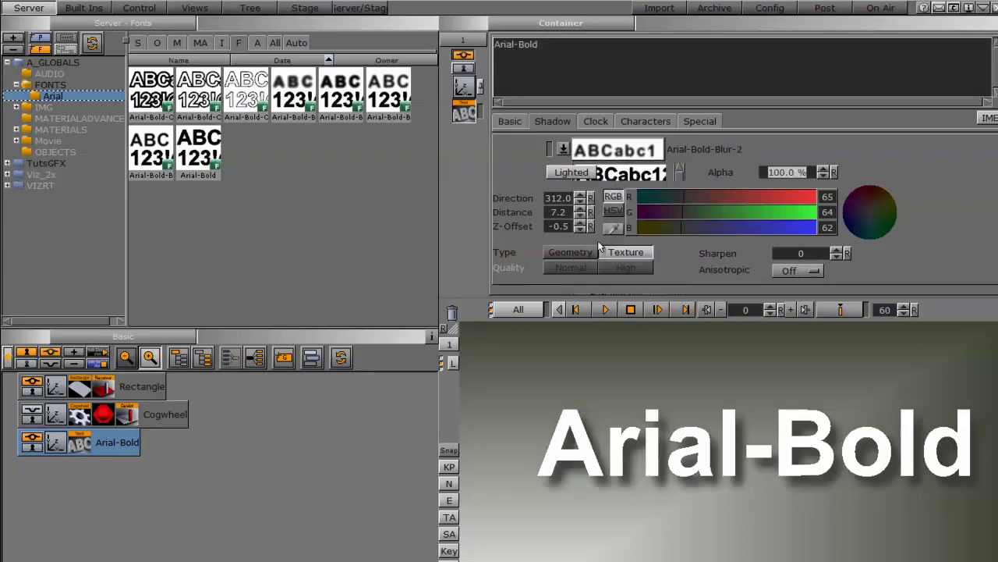
pyautogui.click(577, 153)
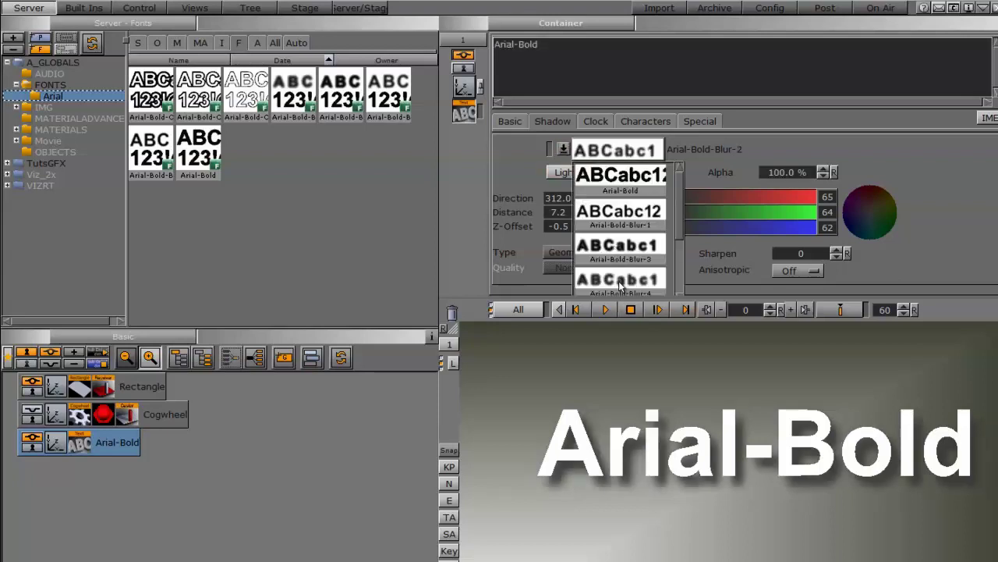
pyautogui.click(618, 211)
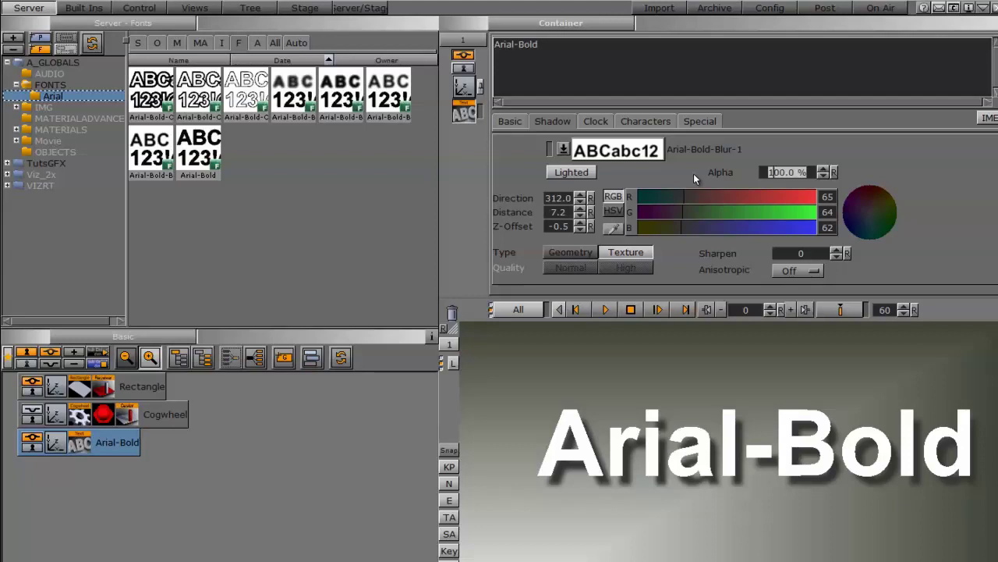
pyautogui.click(786, 5)
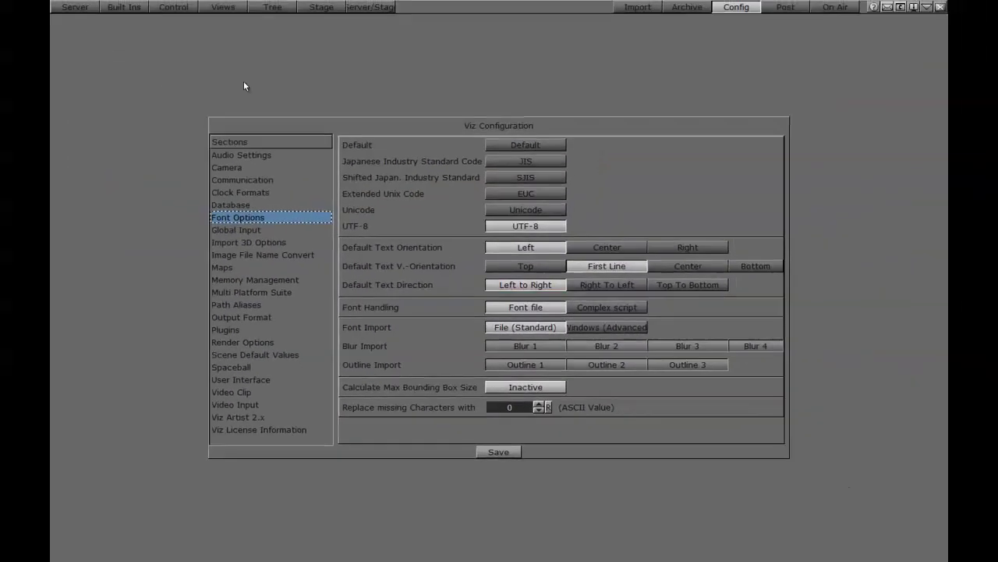
# Return to the Server view and turn off the Arial-Bold text container's visibility.
pyautogui.click(75, 7)
pyautogui.click(78, 394)
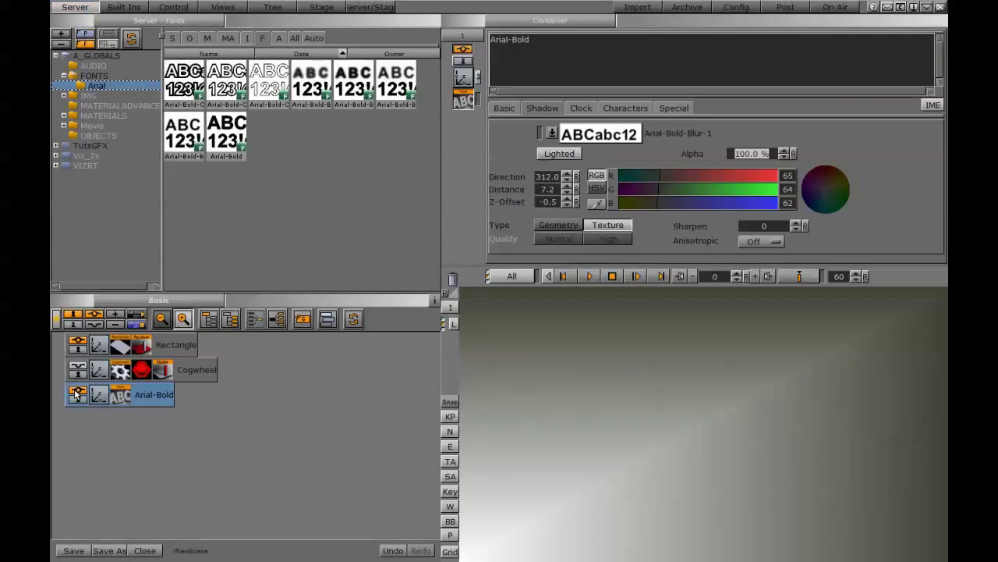
pyautogui.click(125, 8)
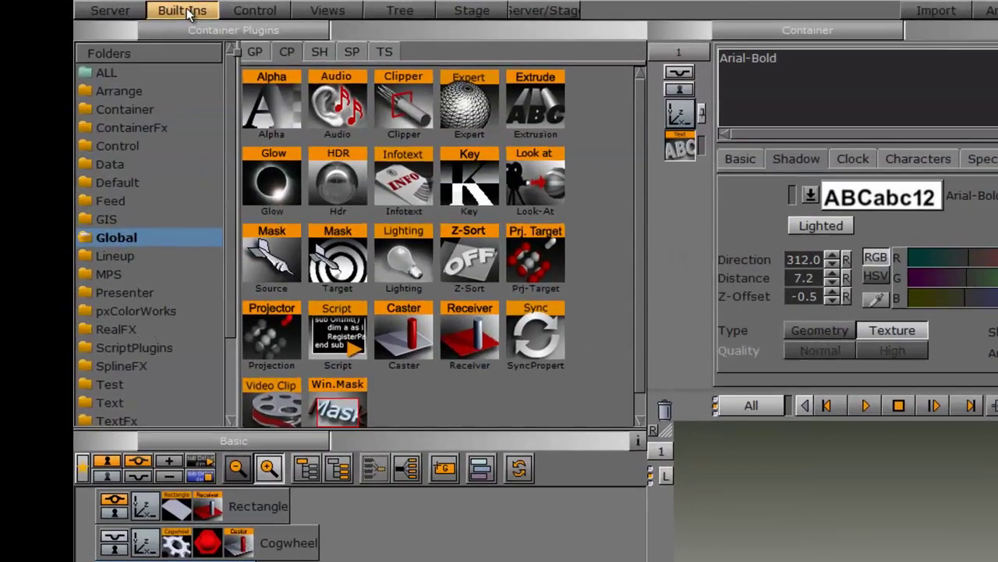
pyautogui.click(322, 51)
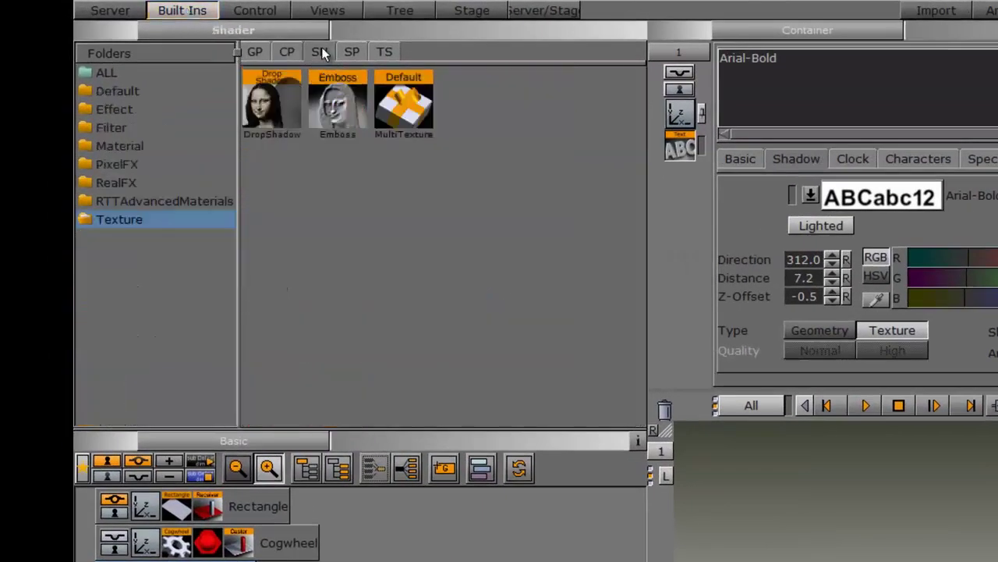
pyautogui.click(265, 109)
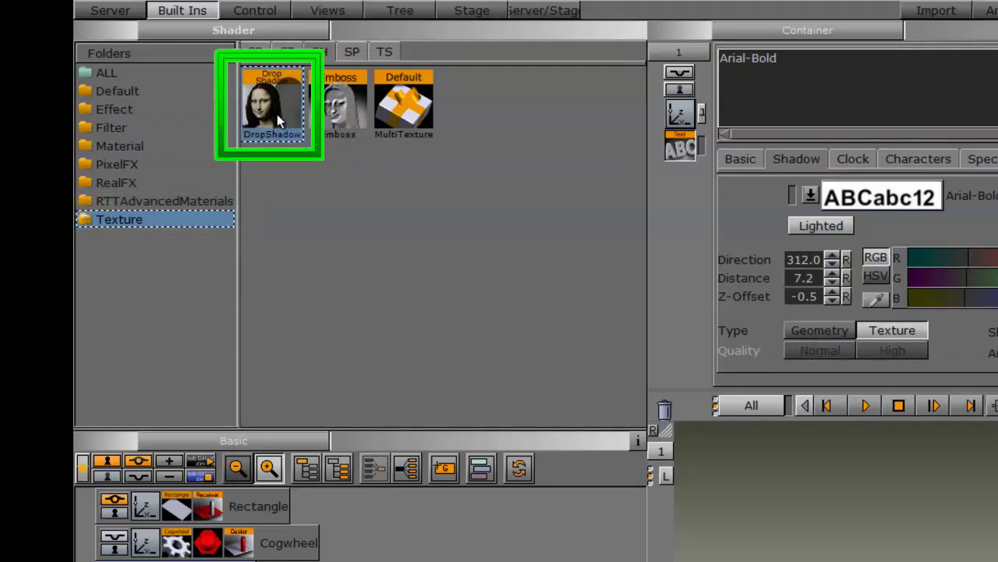
pyautogui.click(110, 10)
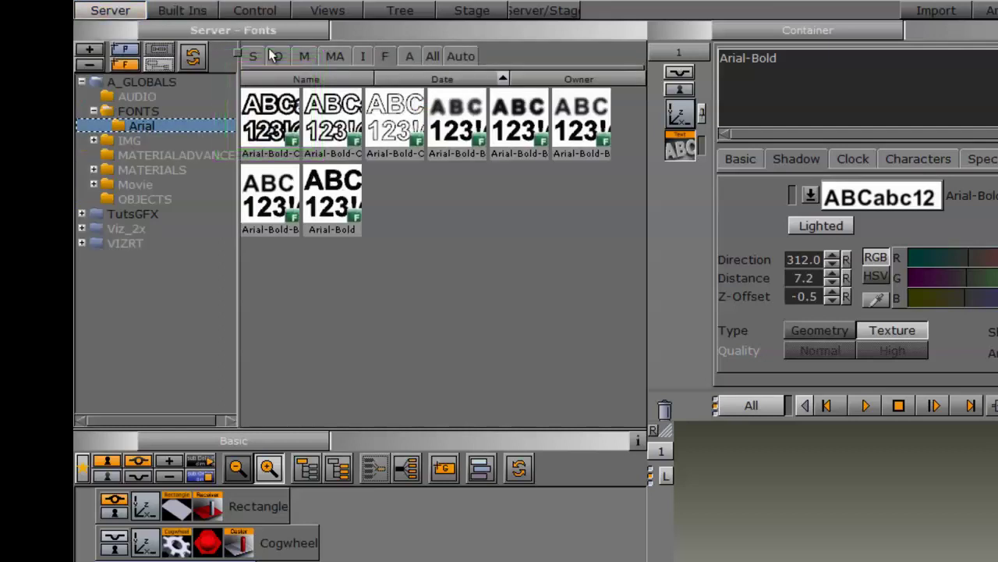
pyautogui.click(365, 57)
# Add the alpha-matted cutout portrait from IMG > Pics > Heads to the scene tree.
pyautogui.click(93, 140)
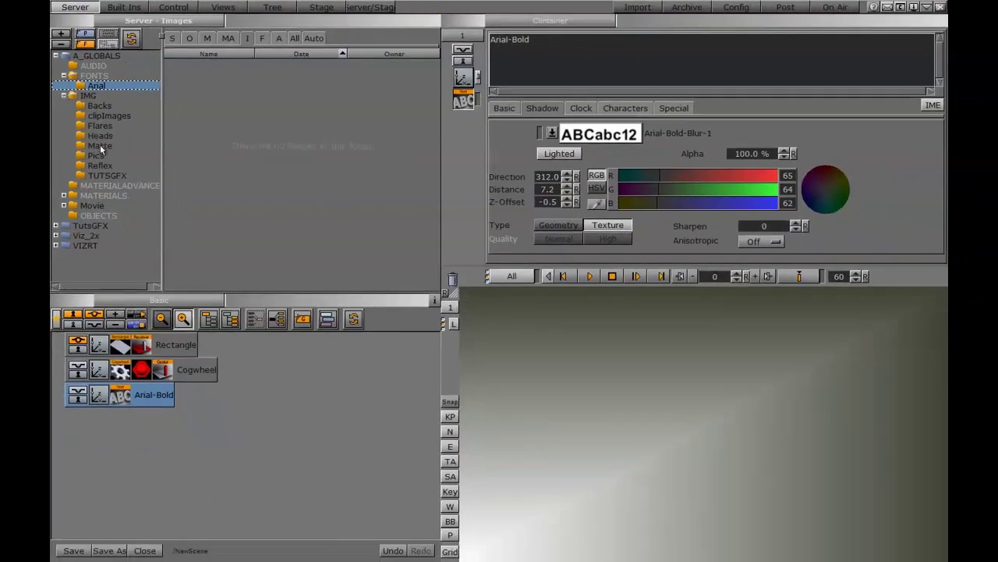
pyautogui.click(95, 155)
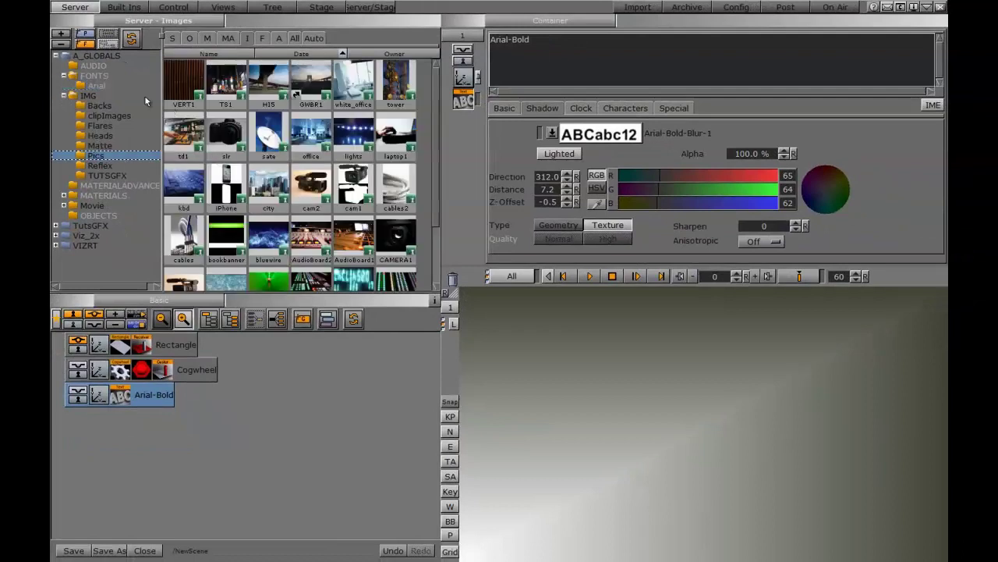
pyautogui.click(100, 135)
pyautogui.moveTo(184, 82); pyautogui.dragTo(102, 470)
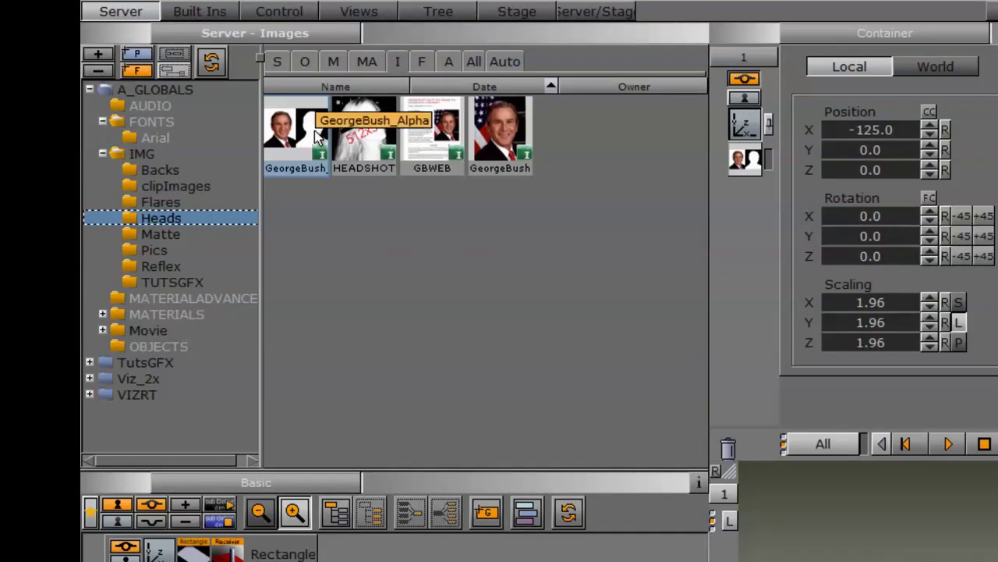
pyautogui.click(200, 11)
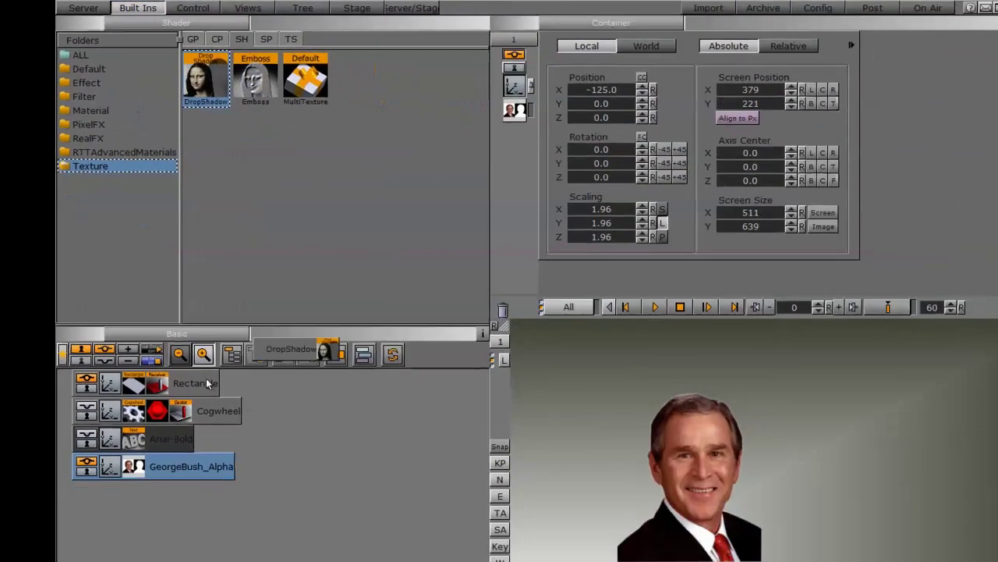
# Apply a DropShadow to the portrait with distance 4.9 and threshold 15.3.
pyautogui.moveTo(206, 377); pyautogui.dragTo(178, 469)
pyautogui.click(157, 471)
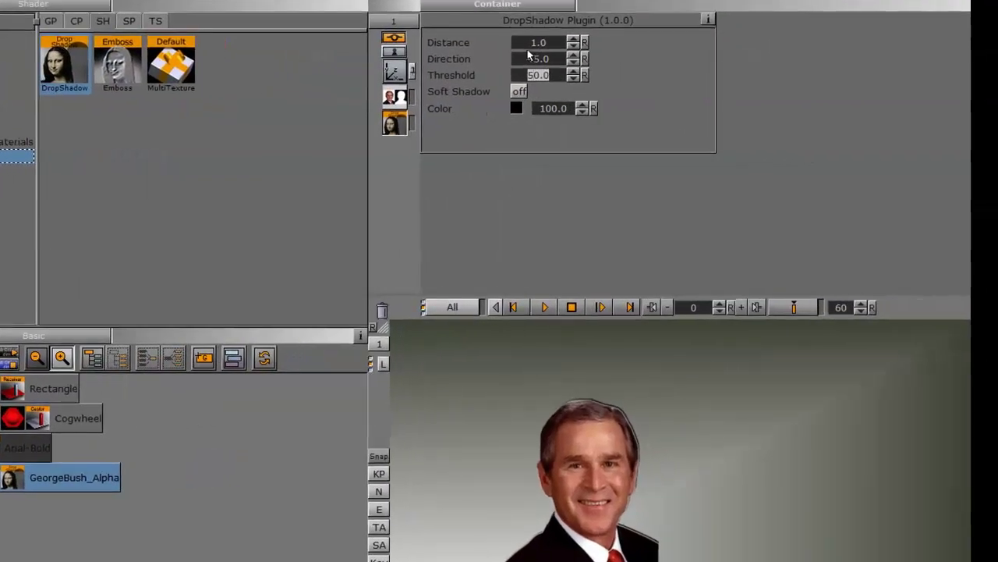
pyautogui.moveTo(527, 49); pyautogui.dragTo(584, 67)
pyautogui.moveTo(522, 78); pyautogui.dragTo(450, 95)
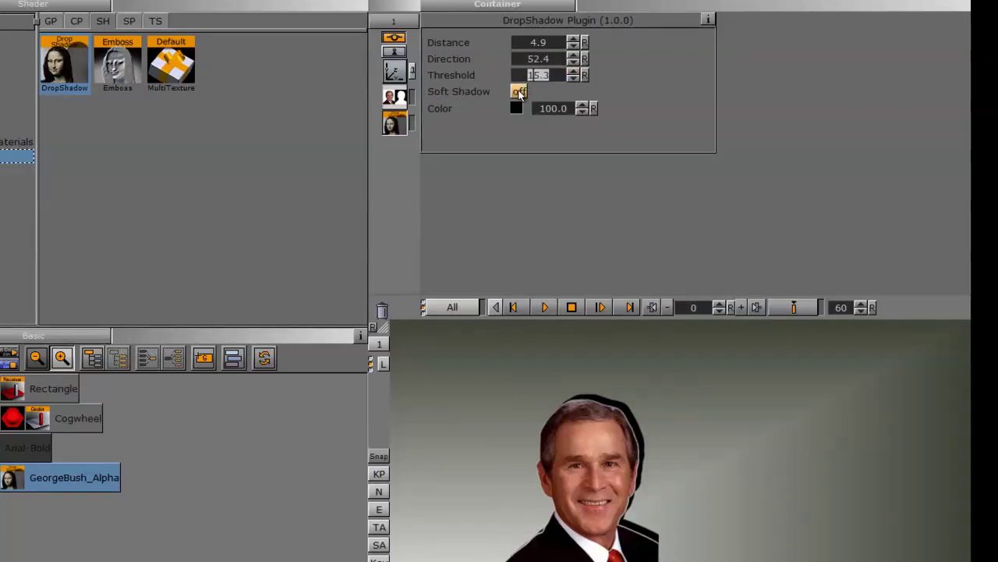
# Turn on soft shadow with soft distance 1.0 and make the shadow blue.
pyautogui.click(518, 90)
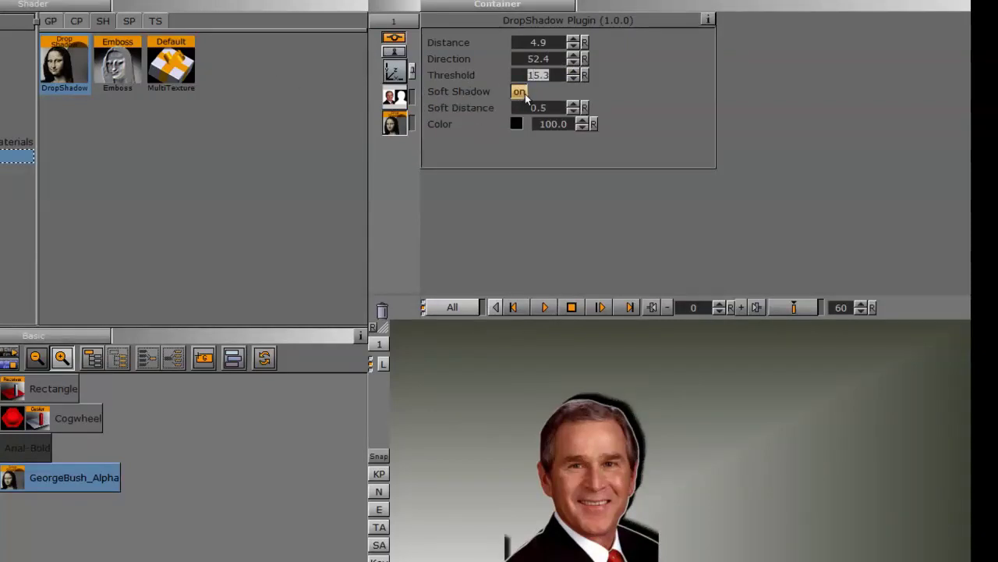
pyautogui.moveTo(517, 112); pyautogui.dragTo(555, 114)
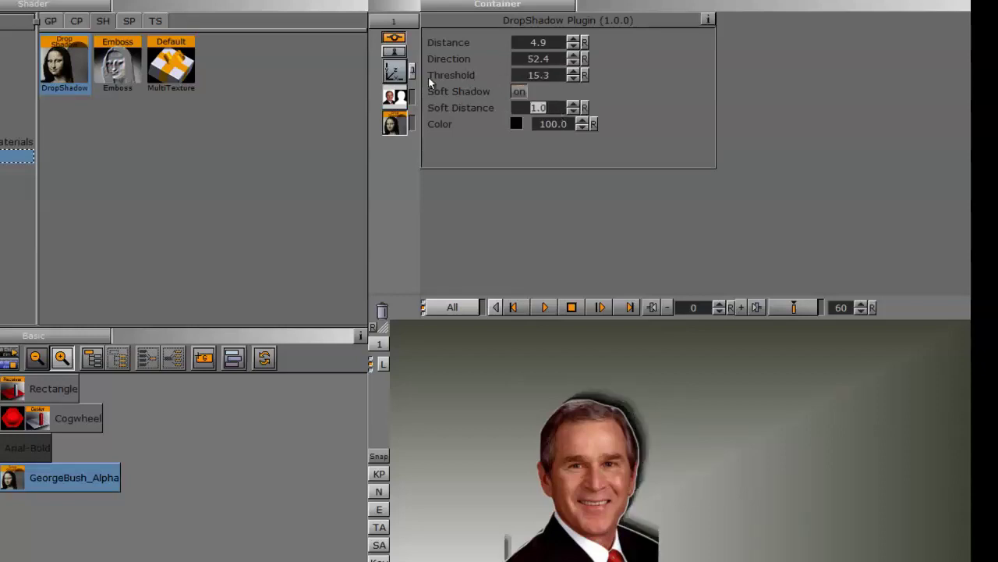
pyautogui.click(516, 125)
pyautogui.click(620, 144)
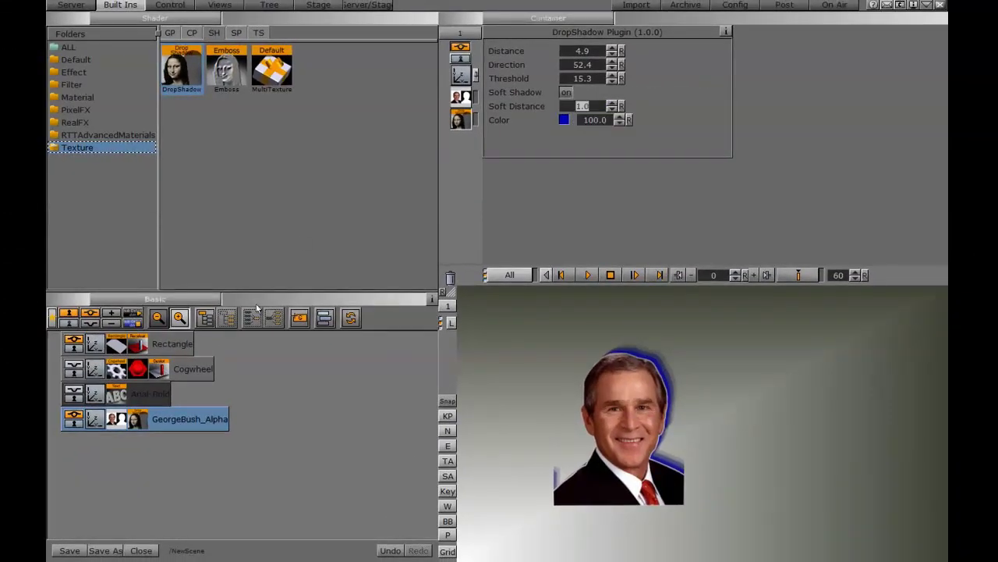
pyautogui.click(71, 4)
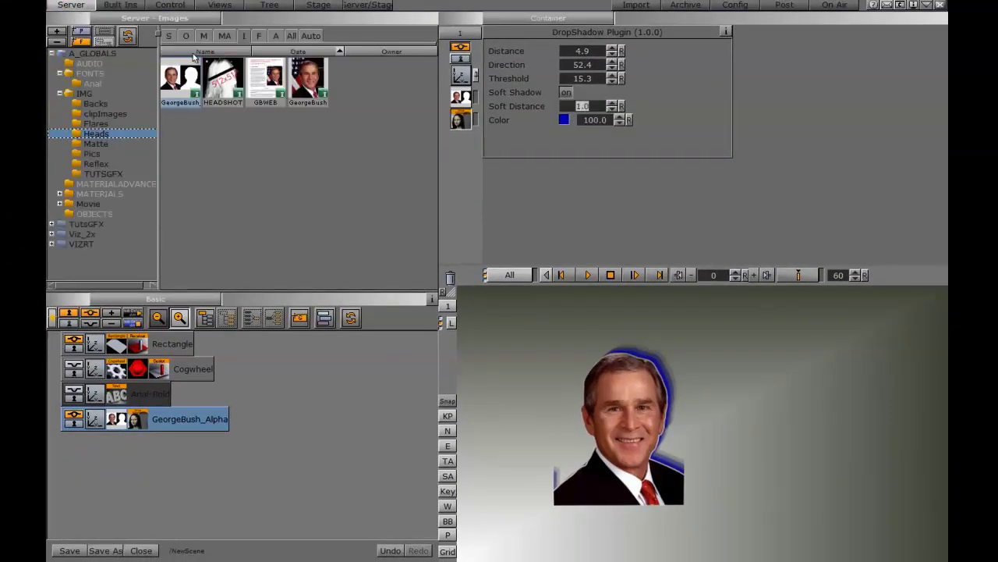
# Add the TUTSGFX1 logo from the TUTSGFX folder, hide the portrait, and scale the logo to 4.48.
pyautogui.click(100, 172)
pyautogui.moveTo(181, 78); pyautogui.dragTo(202, 427)
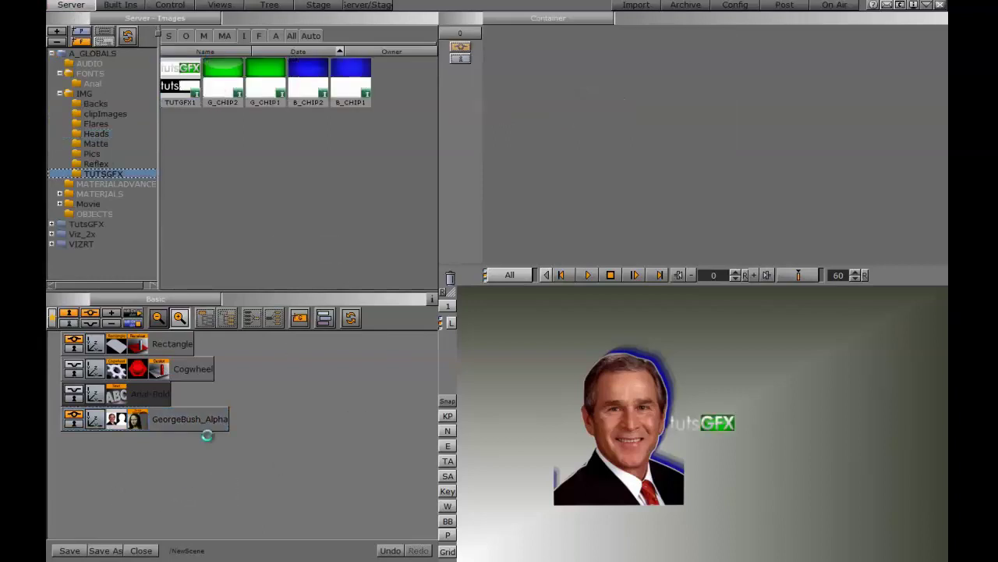
pyautogui.click(71, 419)
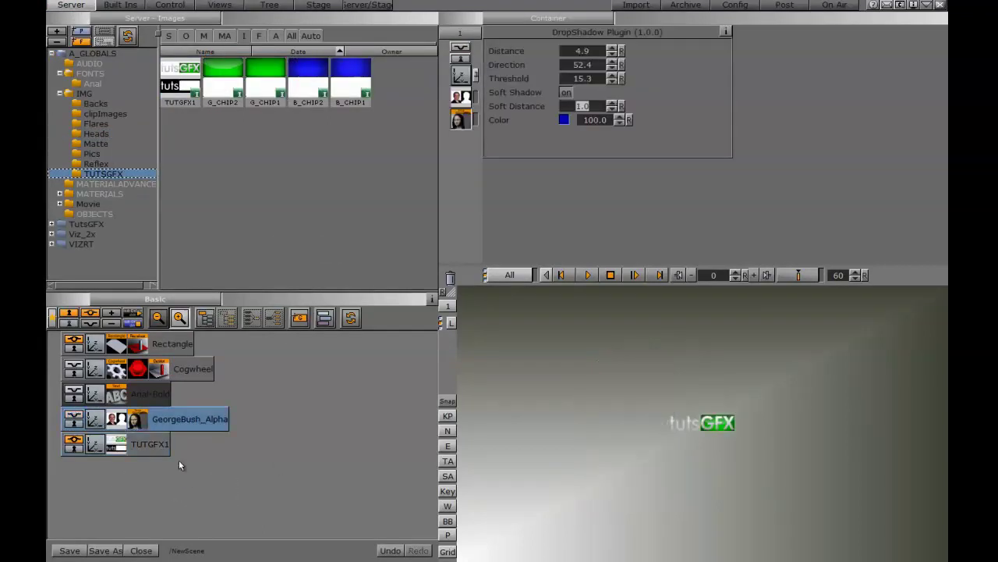
pyautogui.click(460, 75)
pyautogui.moveTo(533, 197); pyautogui.dragTo(538, 140)
# Give the TUTGFX1 logo a DropShadow with distance 2.3, soft shadow on, soft distance 0.0.
pyautogui.click(121, 5)
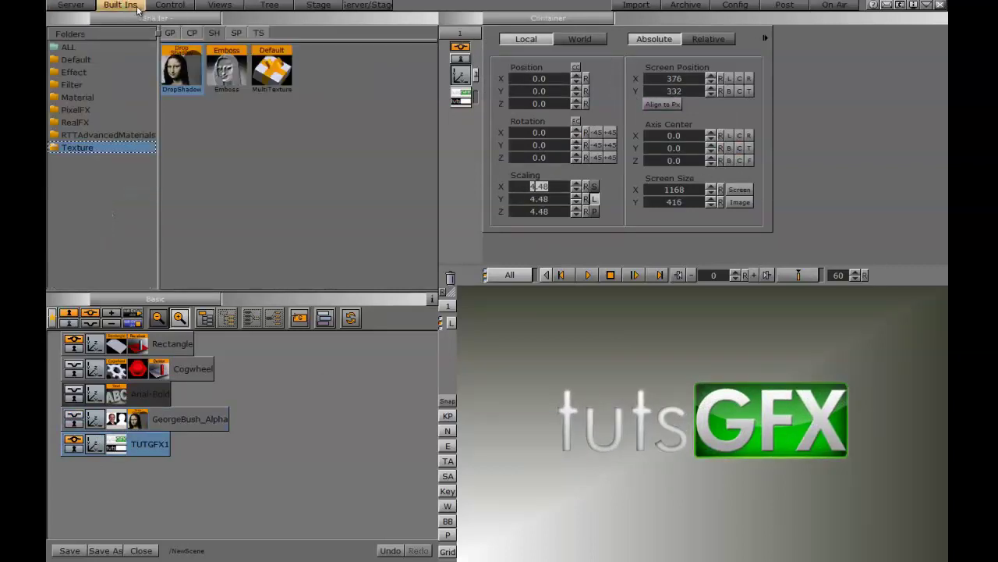
pyautogui.moveTo(177, 67); pyautogui.dragTo(131, 447)
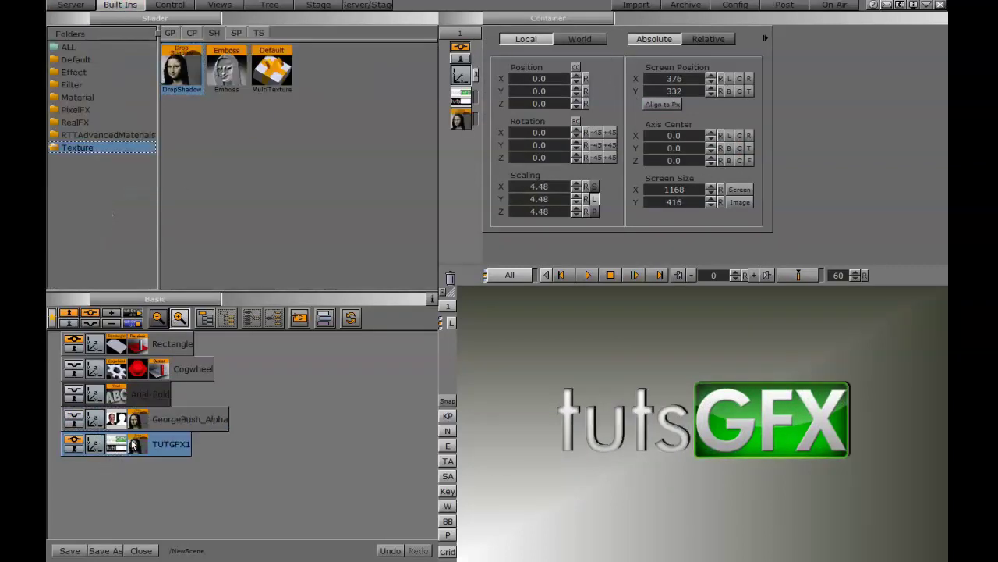
pyautogui.click(136, 446)
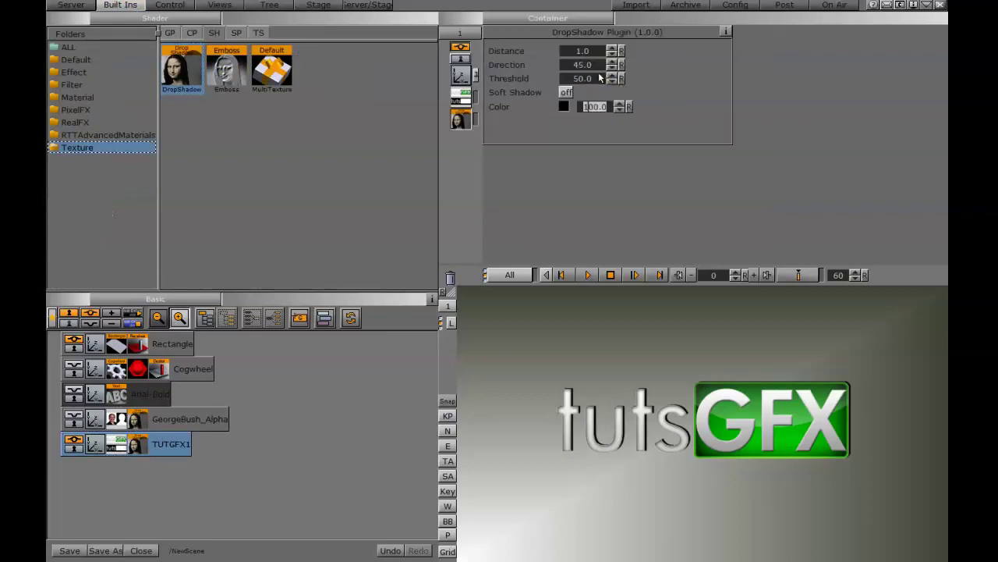
pyautogui.moveTo(586, 53); pyautogui.dragTo(555, 83)
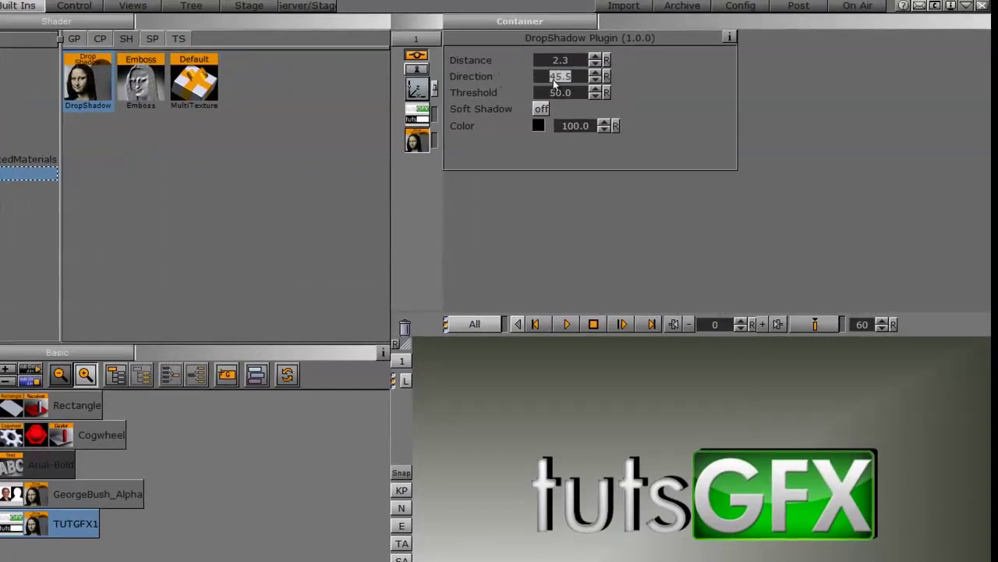
pyautogui.click(544, 109)
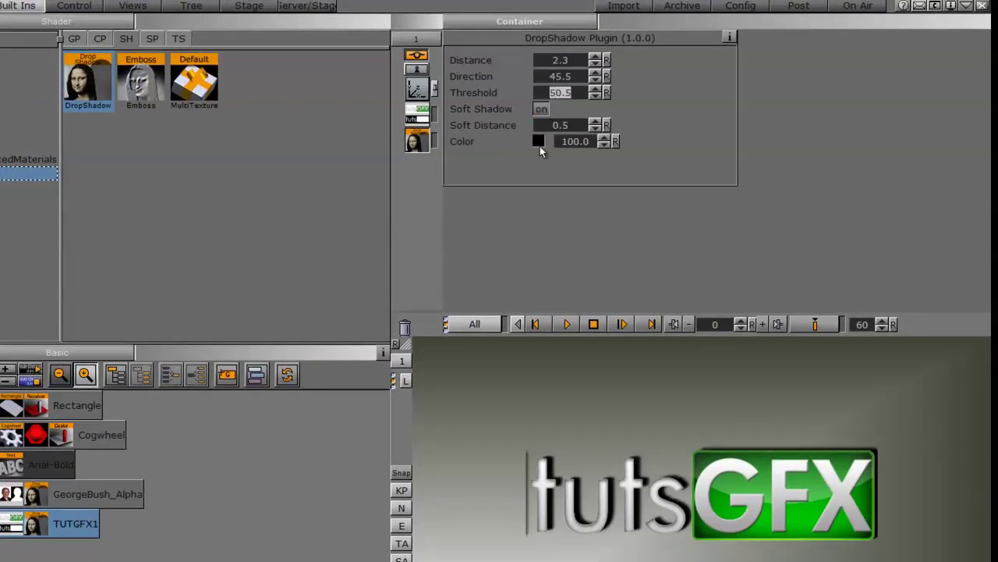
pyautogui.moveTo(567, 134); pyautogui.dragTo(567, 149)
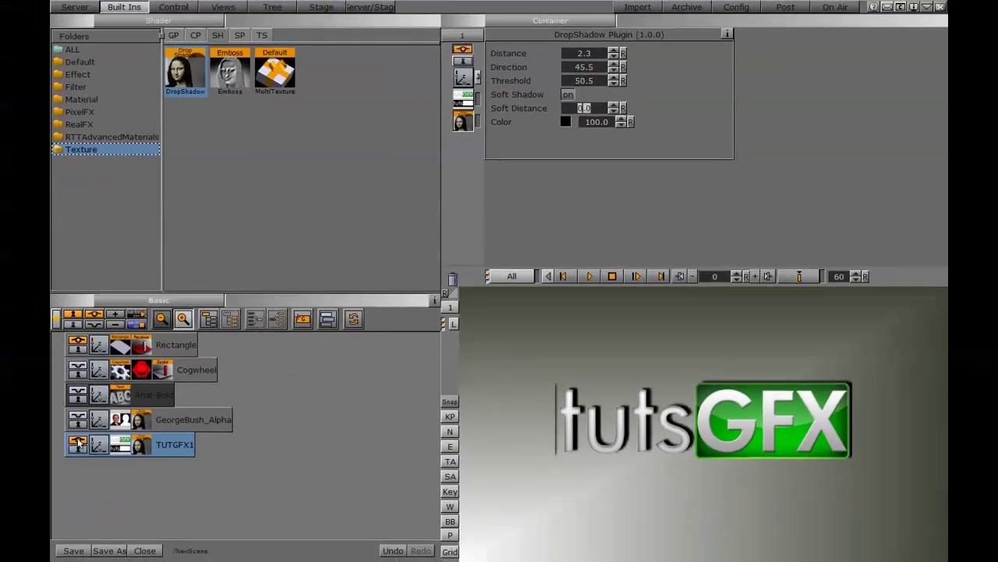
pyautogui.click(83, 8)
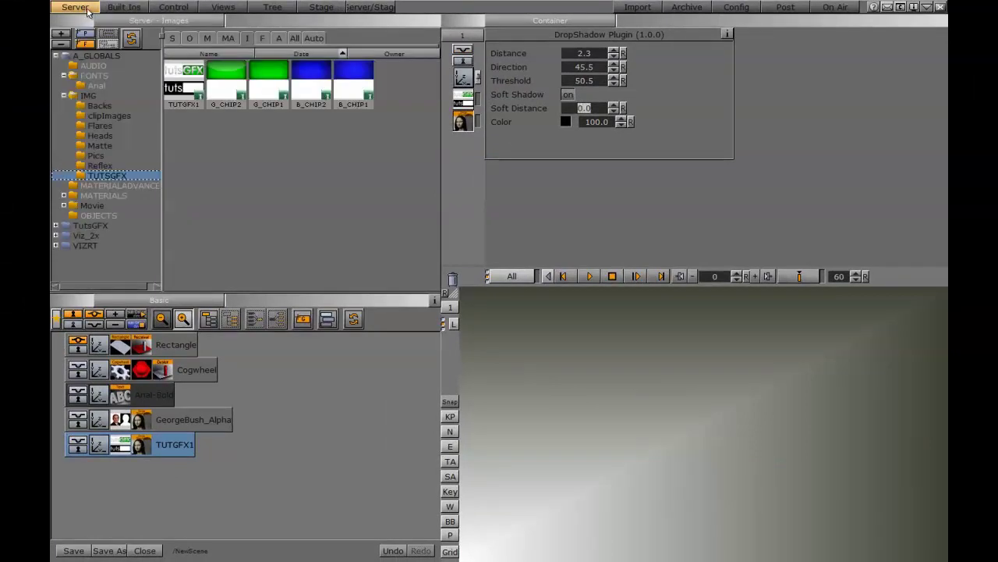
# Commit soft distance 1.0, then add a red Cube scaled to 1.51 and shifted left.
pyautogui.write('1')
pyautogui.press('Return')
pyautogui.click(143, 7)
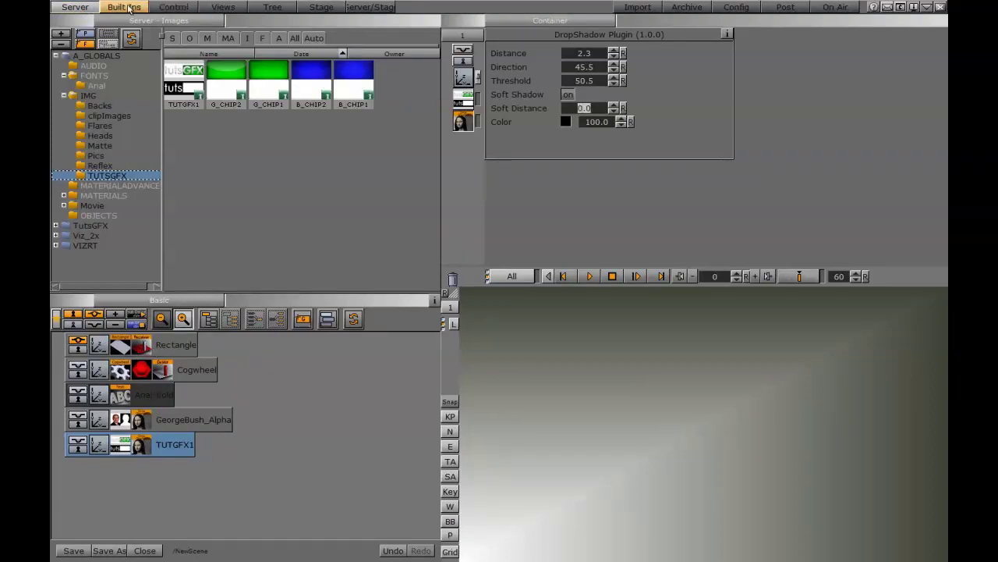
pyautogui.click(173, 36)
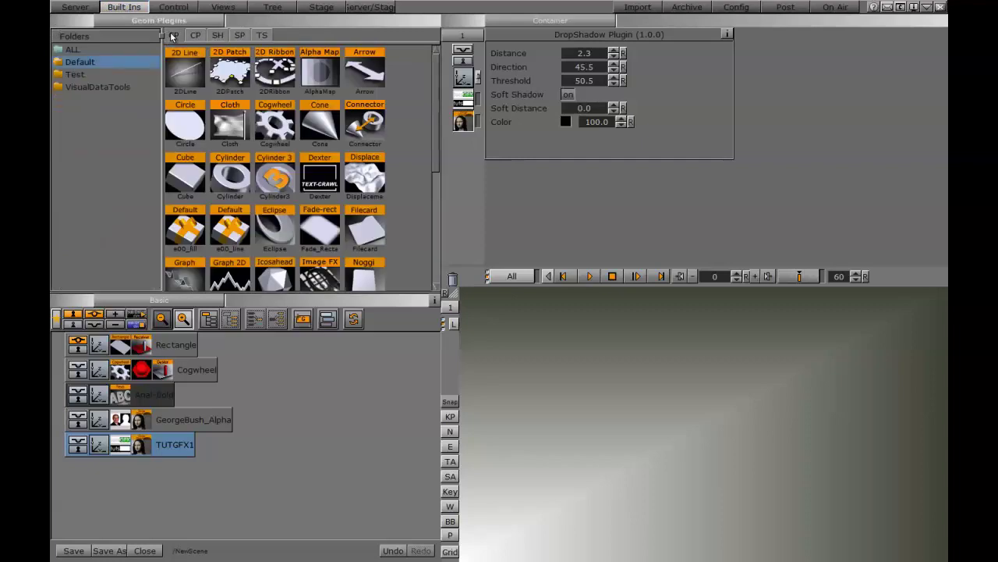
pyautogui.moveTo(198, 181); pyautogui.dragTo(117, 493)
pyautogui.moveTo(142, 376); pyautogui.dragTo(156, 470)
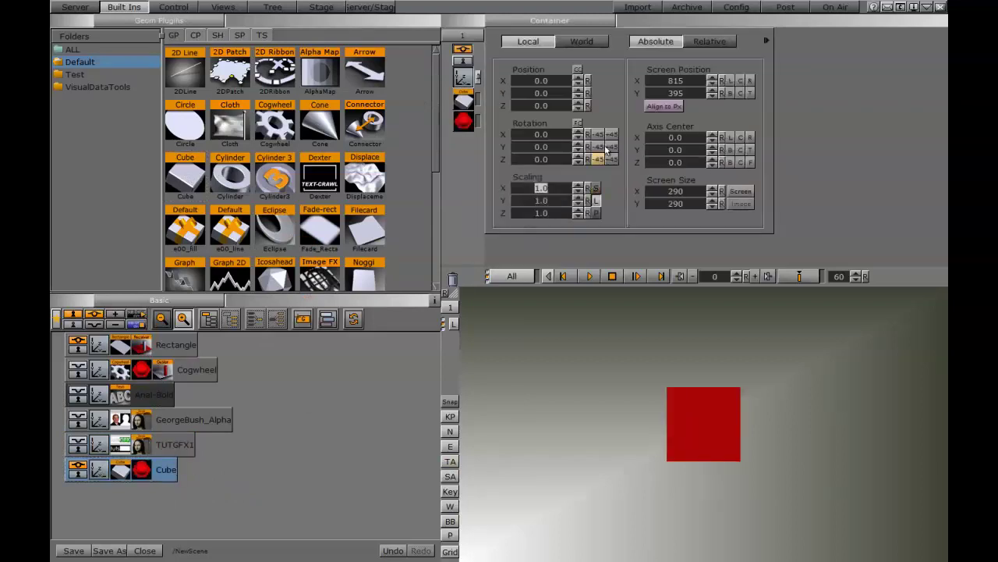
pyautogui.moveTo(541, 188); pyautogui.dragTo(557, 188)
pyautogui.moveTo(540, 80); pyautogui.dragTo(454, 88)
# Add the BlackShadow3 image from IMG > Matte and move it back behind the cube.
pyautogui.click(74, 7)
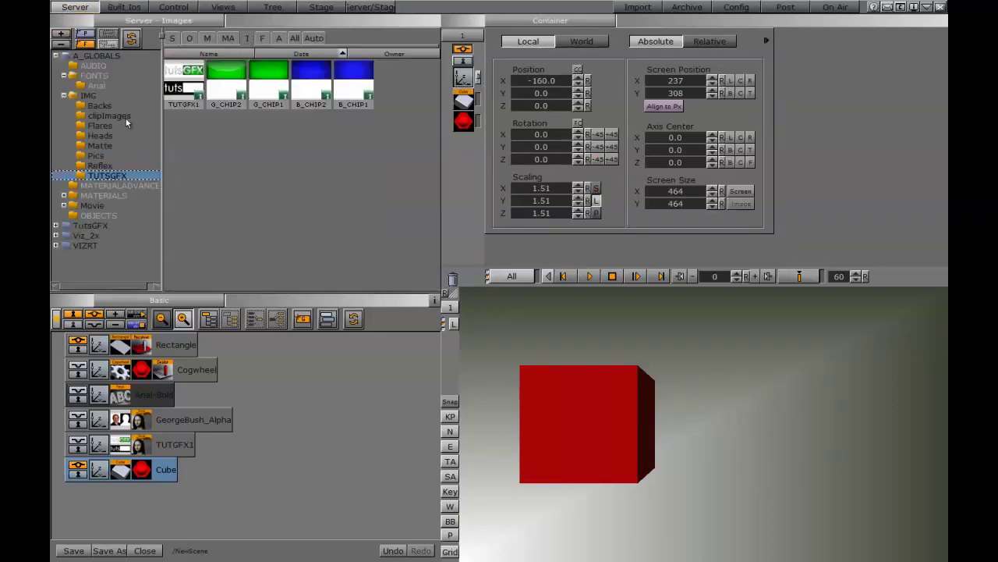
pyautogui.click(101, 145)
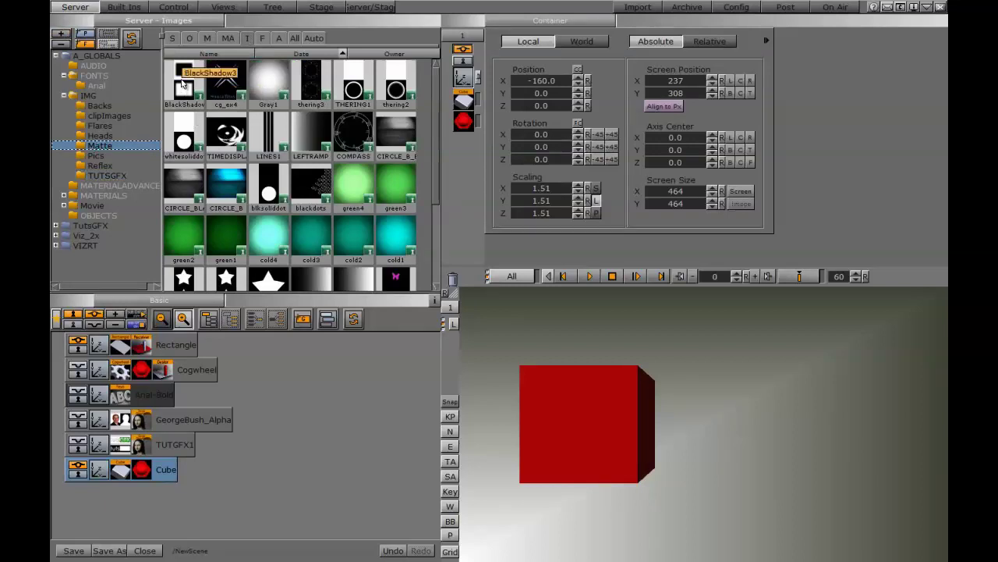
pyautogui.moveTo(184, 86); pyautogui.dragTo(122, 518)
pyautogui.moveTo(537, 78); pyautogui.dragTo(477, 80)
pyautogui.moveTo(539, 106); pyautogui.dragTo(482, 118)
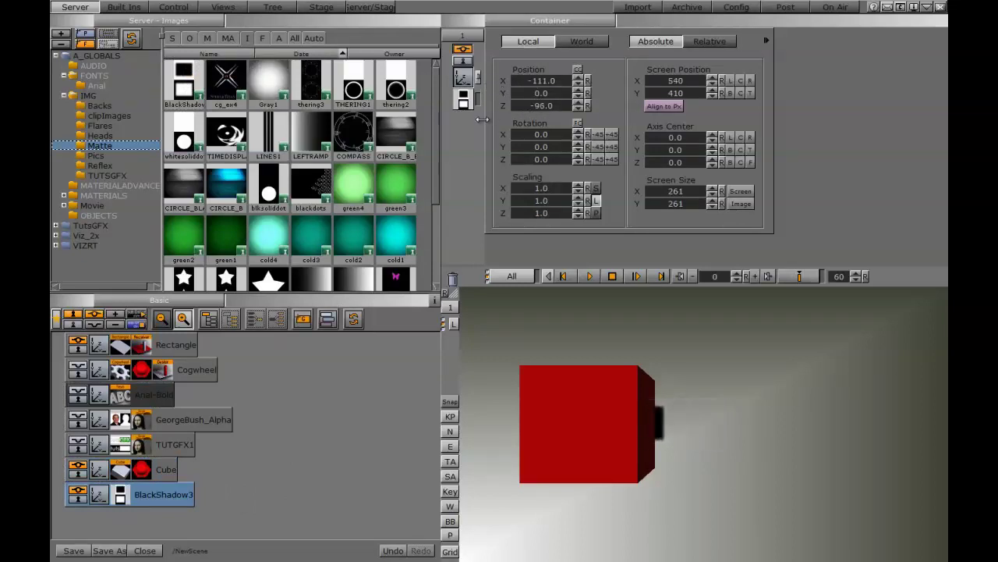
# Scale the shadow image to 1.98×3.11, tilt it −84° on X, and position it under the cube.
pyautogui.moveTo(538, 204); pyautogui.dragTo(581, 191)
pyautogui.moveTo(542, 80)
pyautogui.mouseDown()
pyautogui.moveTo(522, 80)
pyautogui.moveTo(533, 91)
pyautogui.mouseUp()
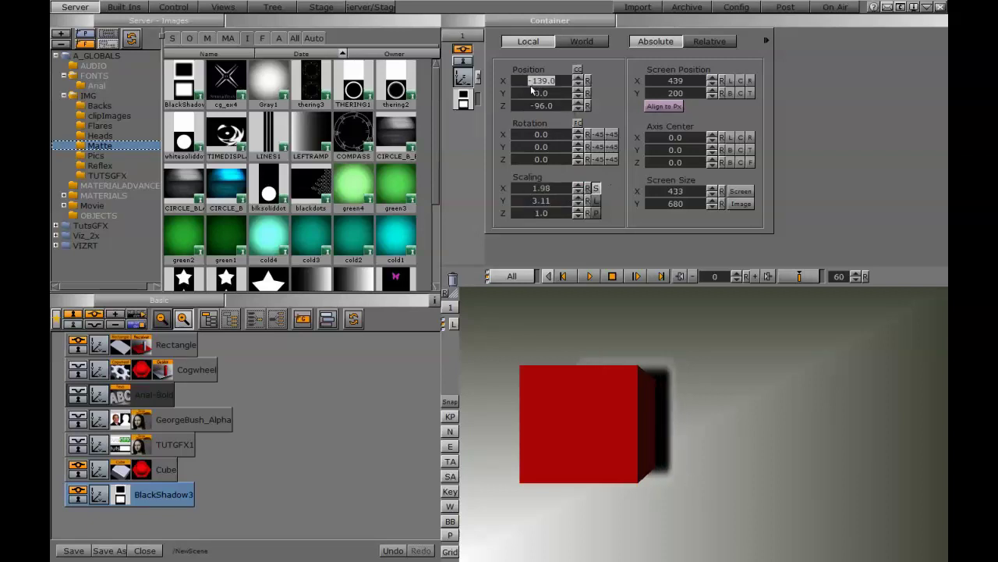
pyautogui.moveTo(540, 135); pyautogui.dragTo(488, 158)
pyautogui.moveTo(541, 93); pyautogui.dragTo(493, 105)
pyautogui.moveTo(550, 81); pyautogui.dragTo(518, 84)
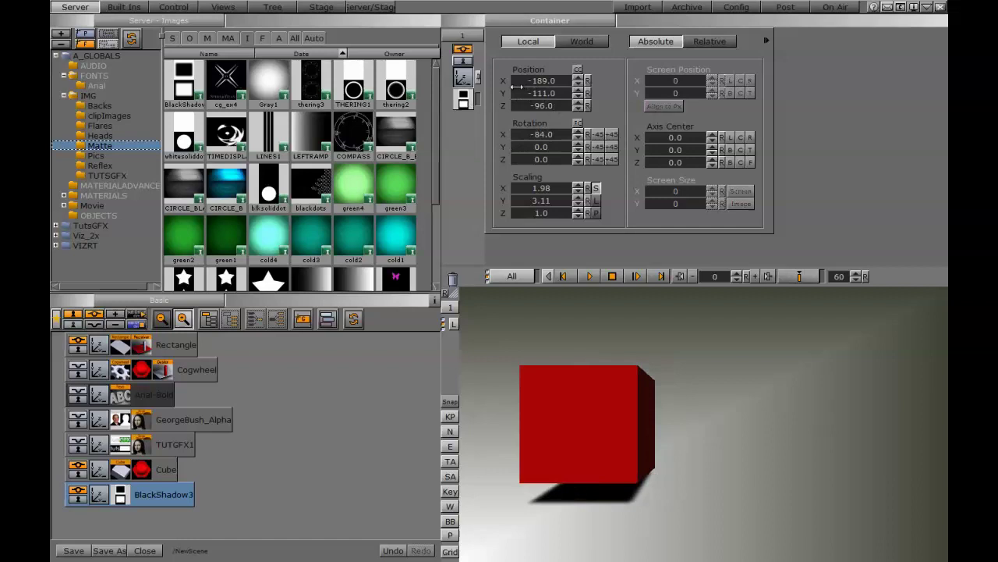
pyautogui.moveTo(529, 136); pyautogui.dragTo(531, 137)
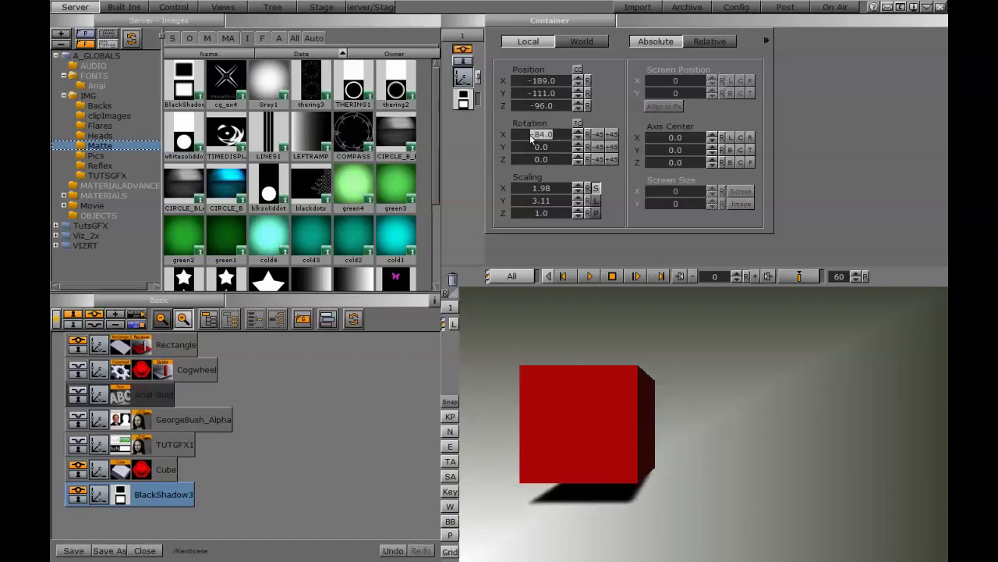